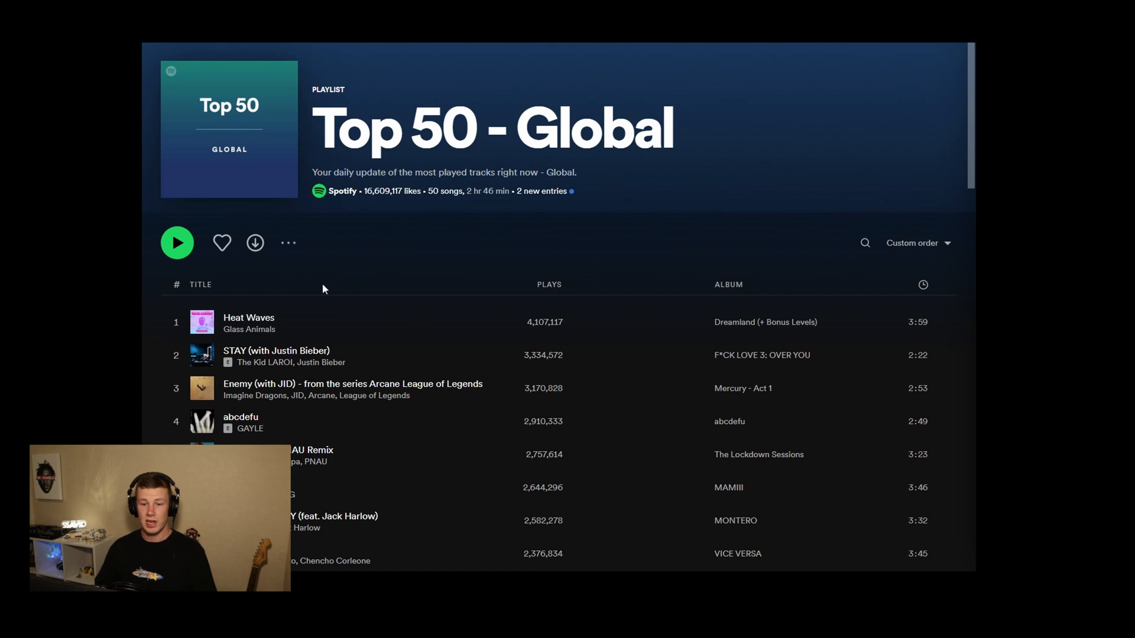
- Browse the tracks in Spotify's Top 50 - Global playlist for a song to remix
left_click(300, 319)
scroll(301, 317, "down", 4)
scroll(299, 314, "down", 2)
scroll(300, 313, "up", 5)
scroll(301, 319, "up", 1)
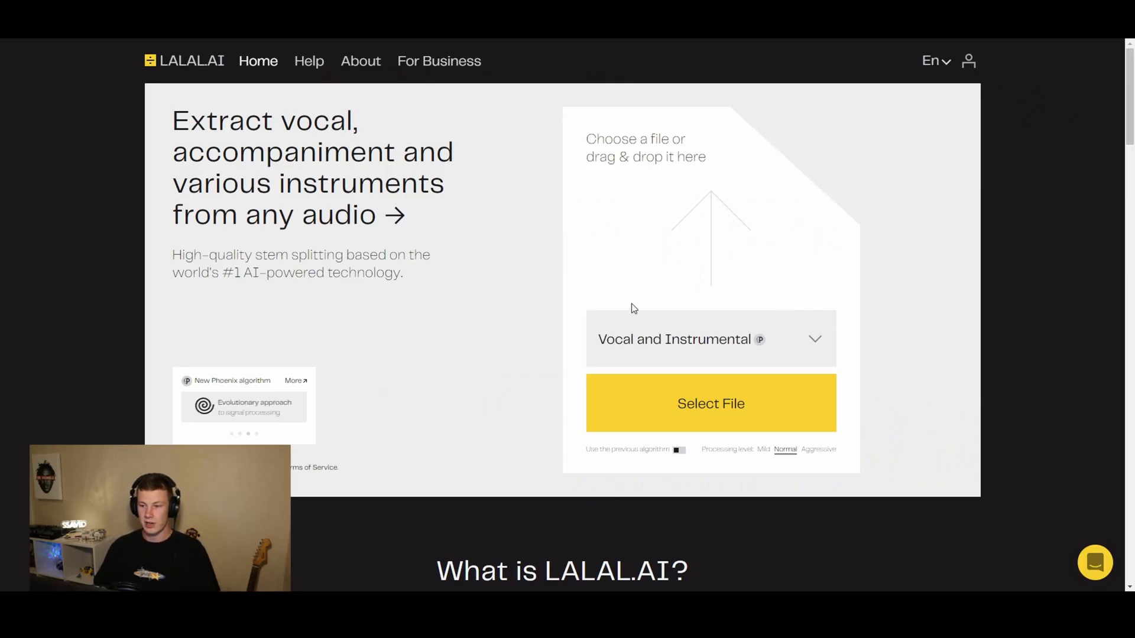
- Upload a song to LALAL.AI with the Vocal and Instrumental separation and sample the extracted vocal preview
left_click_drag(634, 308, 711, 260)
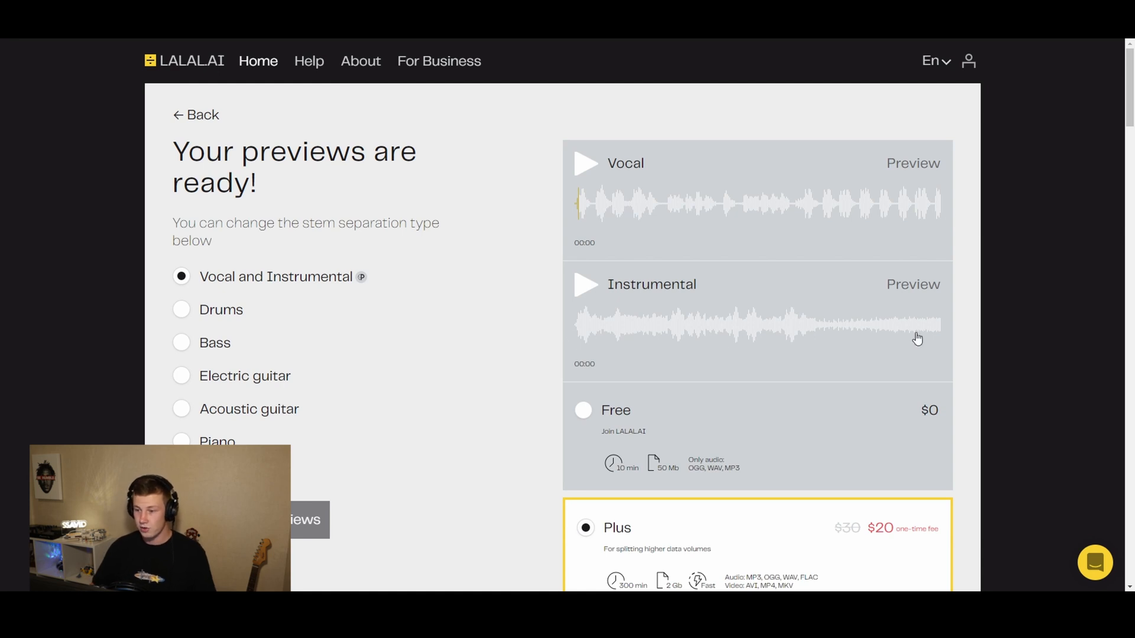
left_click(674, 208)
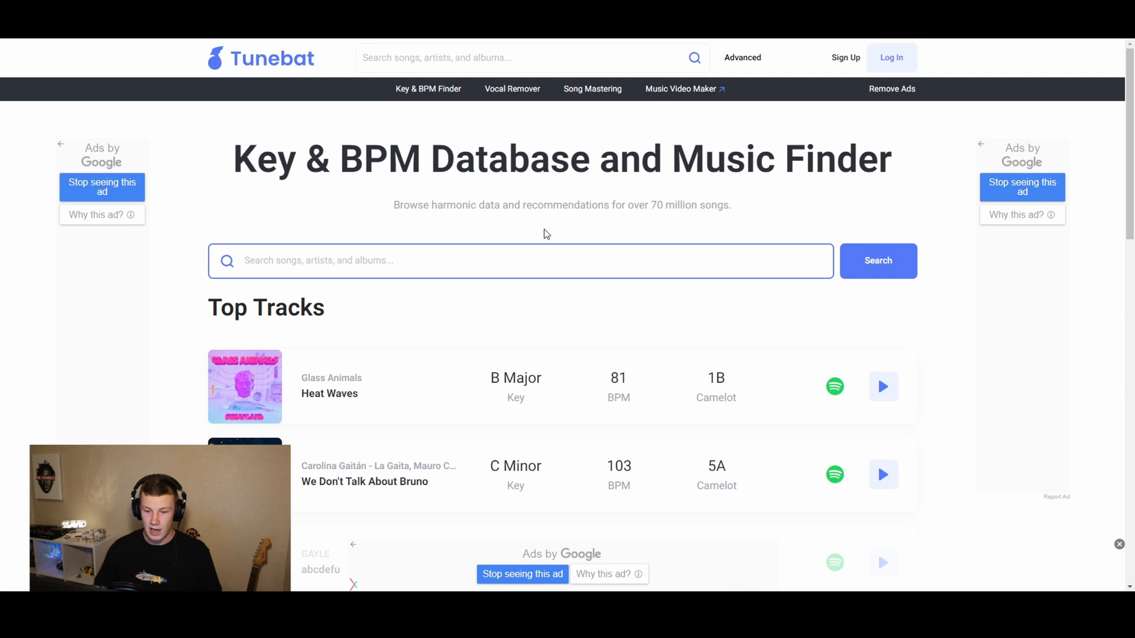
- Examine the keys and BPMs of the top tracks on Tunebat
scroll(393, 284, "down", 2)
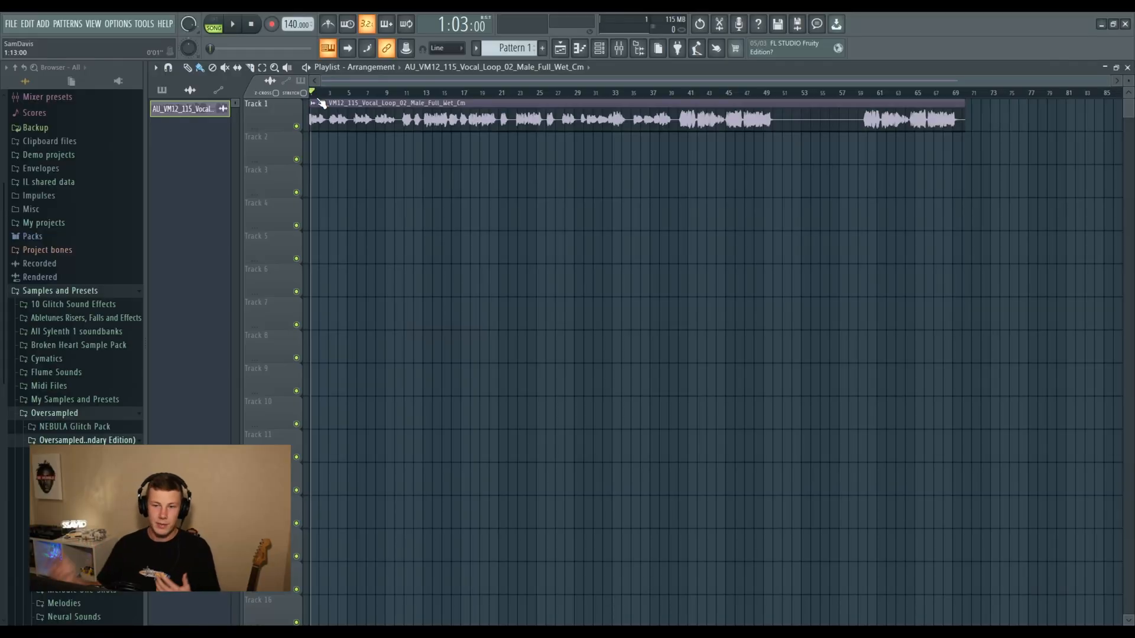
- Switch to FL Studio and set the project tempo to 150 BPM
scroll(322, 103, "up", 6)
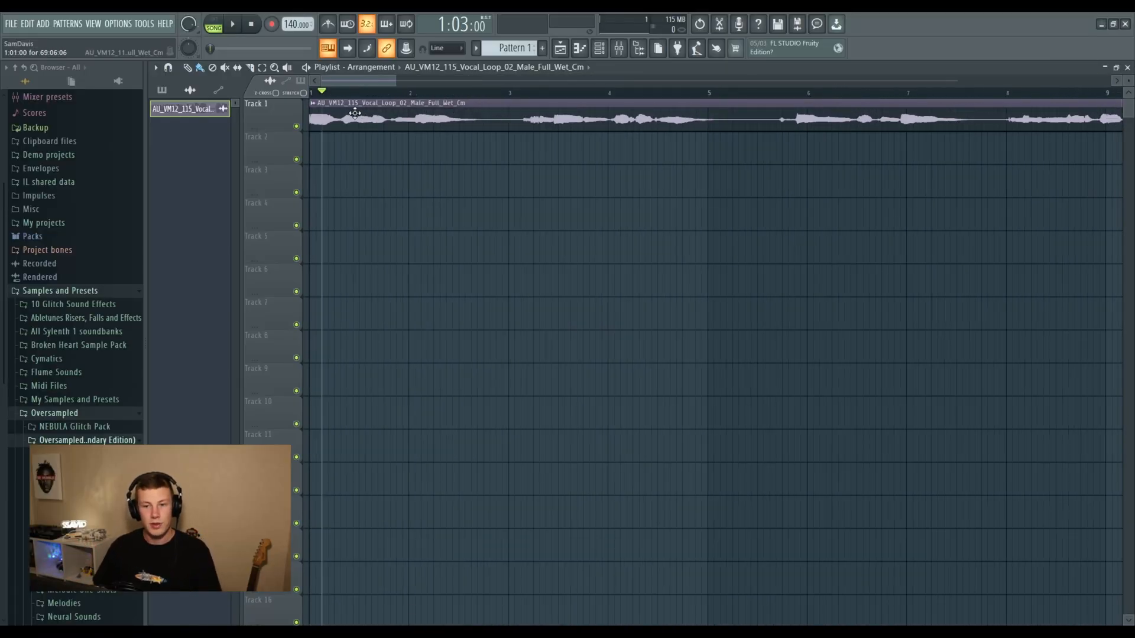
scroll(351, 107, "up", 3)
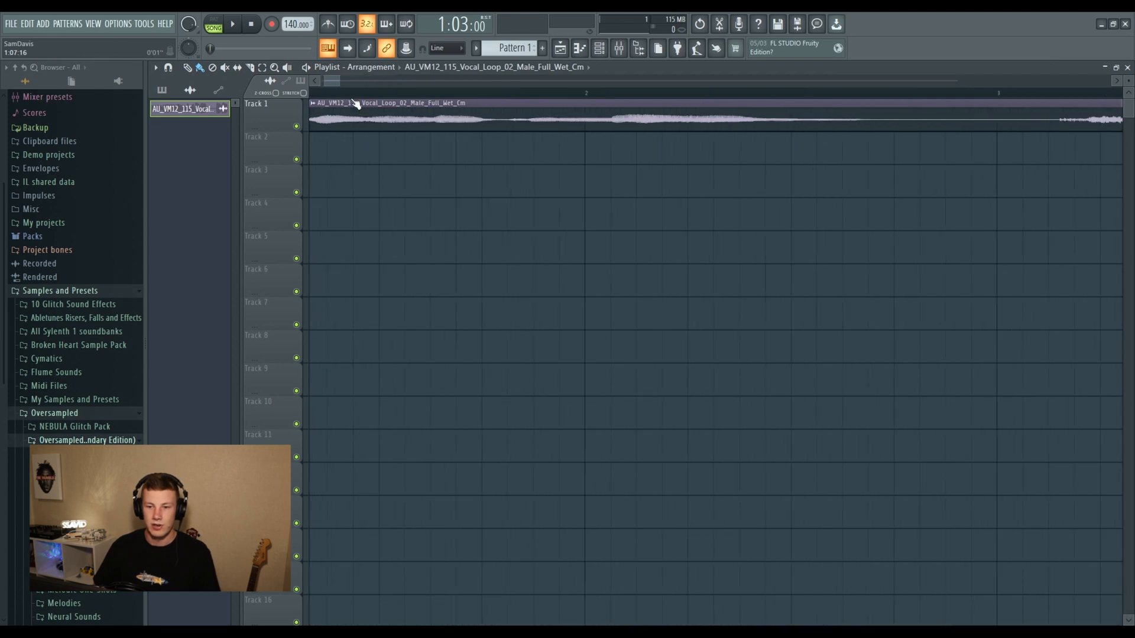
scroll(352, 95, "down", 3)
left_click_drag(349, 81, 331, 82)
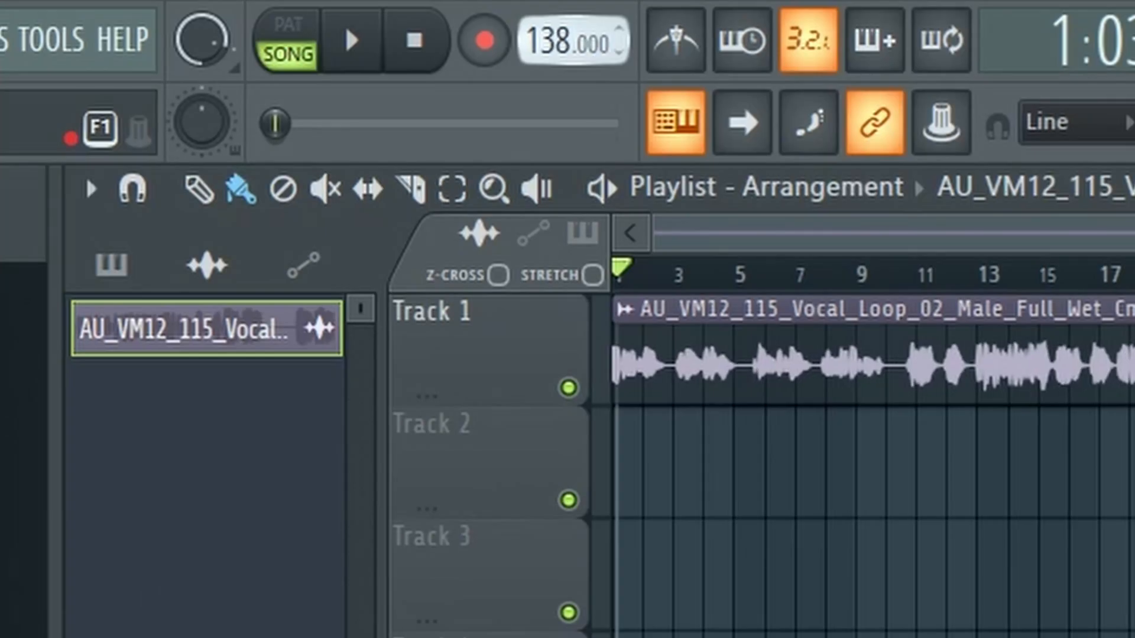
left_click_drag(292, 24, 292, 20)
left_click_drag(548, 41, 547, 28)
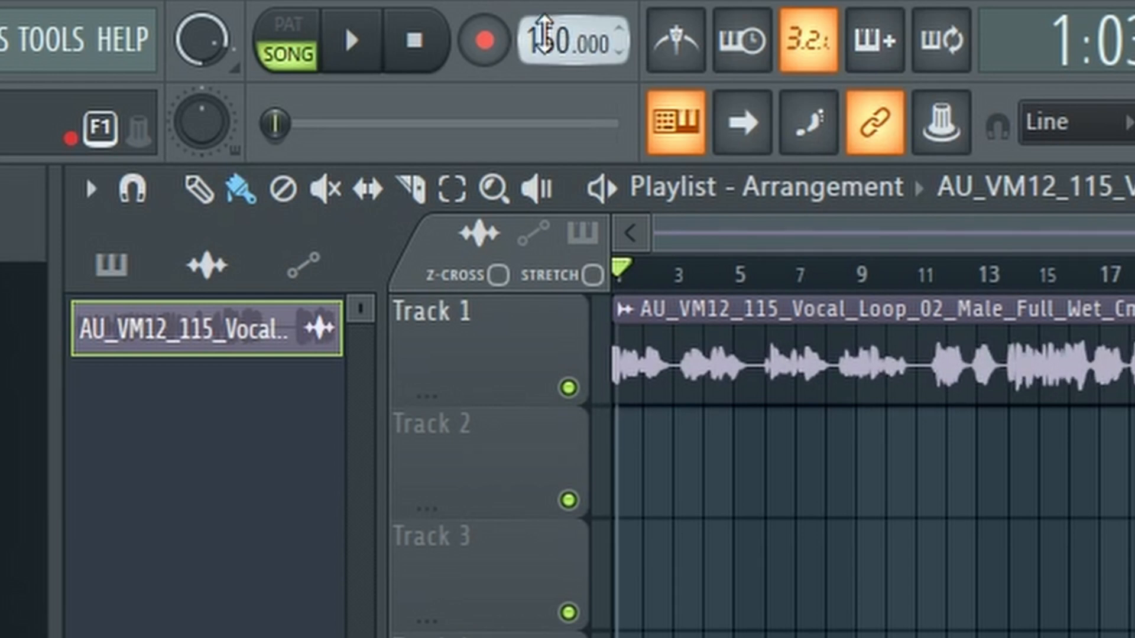
- Fit the Track 1 vocal clip to the project tempo, entering 115 BPM as its original tempo
scroll(694, 243, "down", 5)
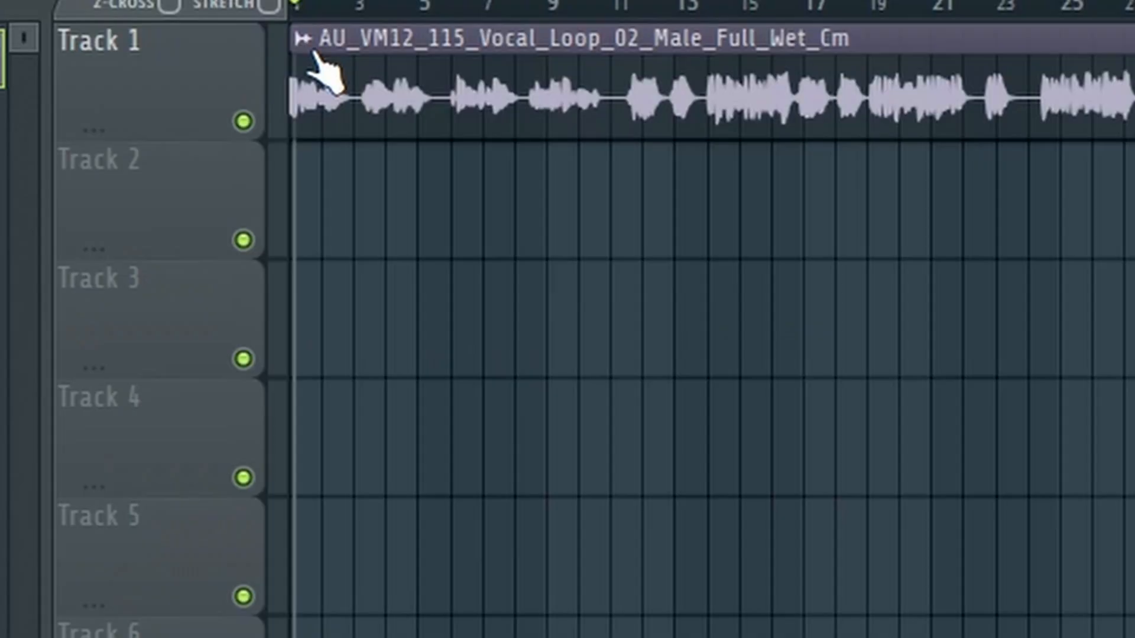
right_click(306, 59)
left_click(673, 295)
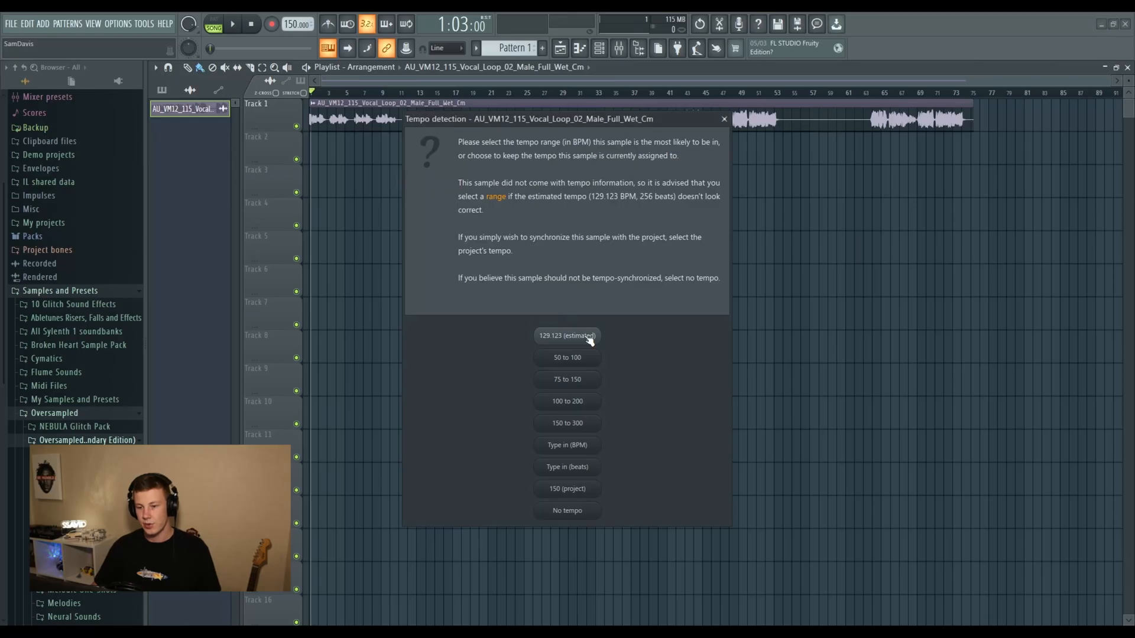
left_click(565, 446)
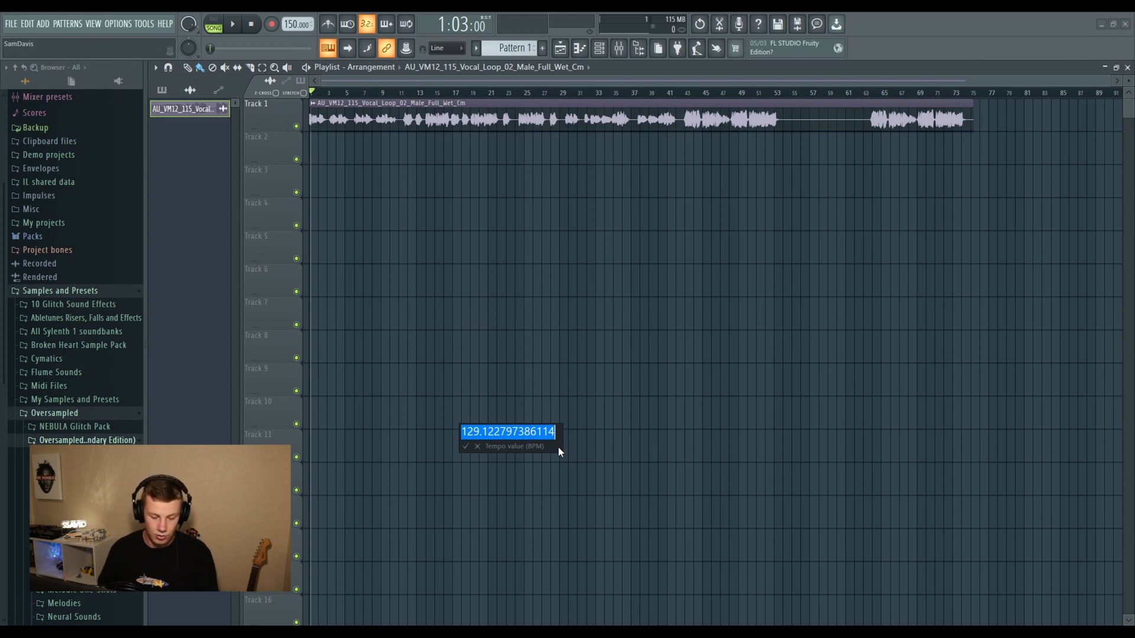
type("115")
key("Return")
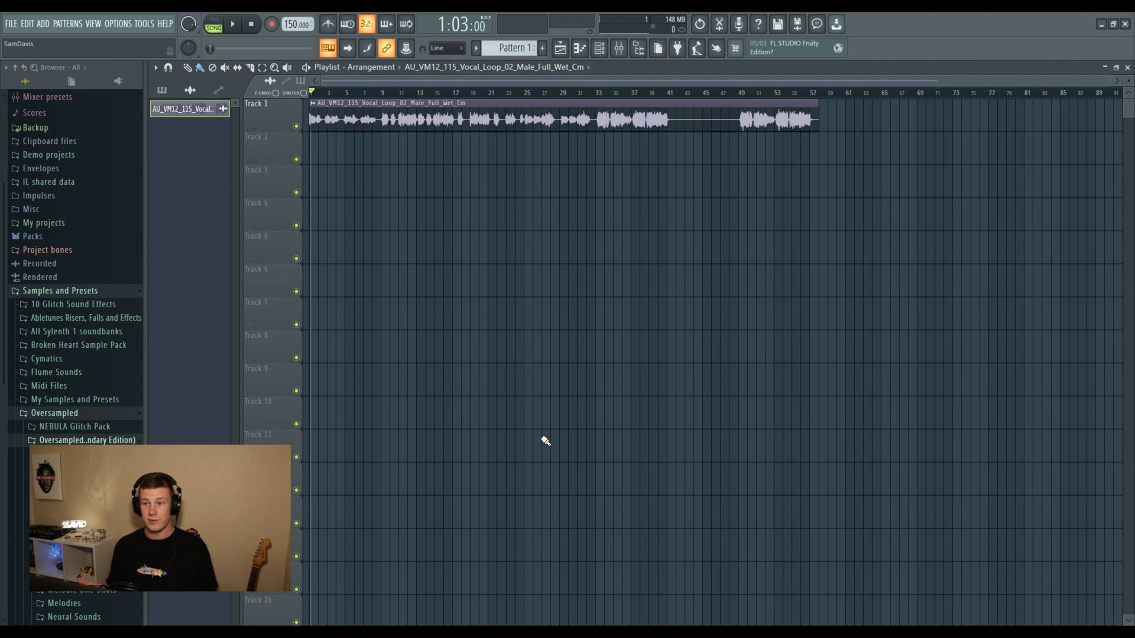
- Play the stretched vocal clip with the metronome on and inspect its timing against the first bars
scroll(329, 94, "up", 7)
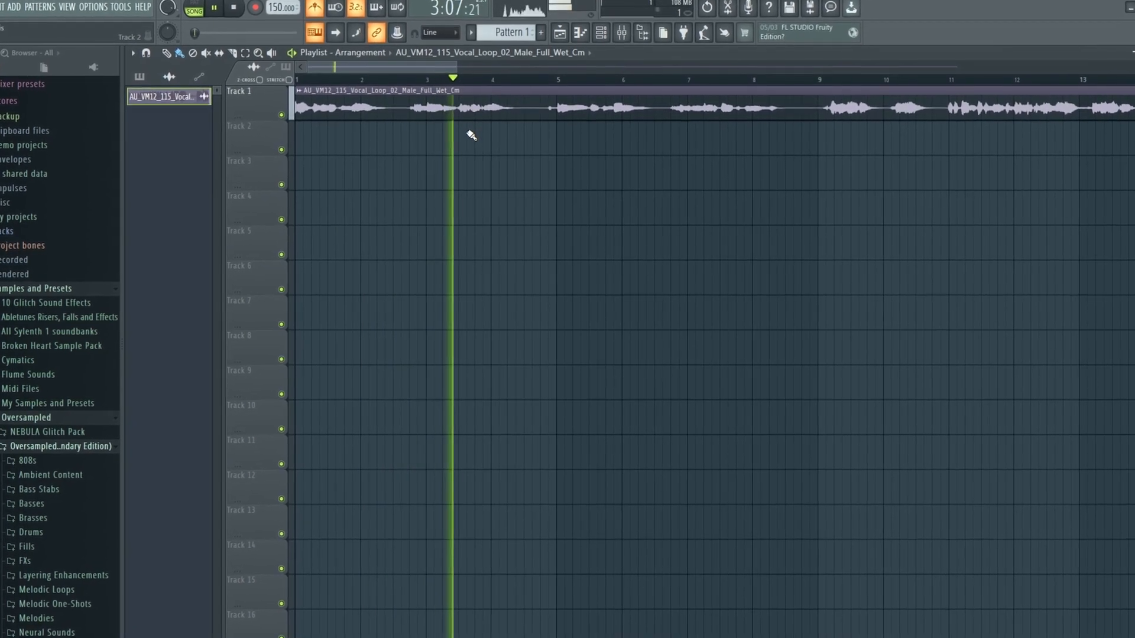
scroll(465, 83, "down", 1)
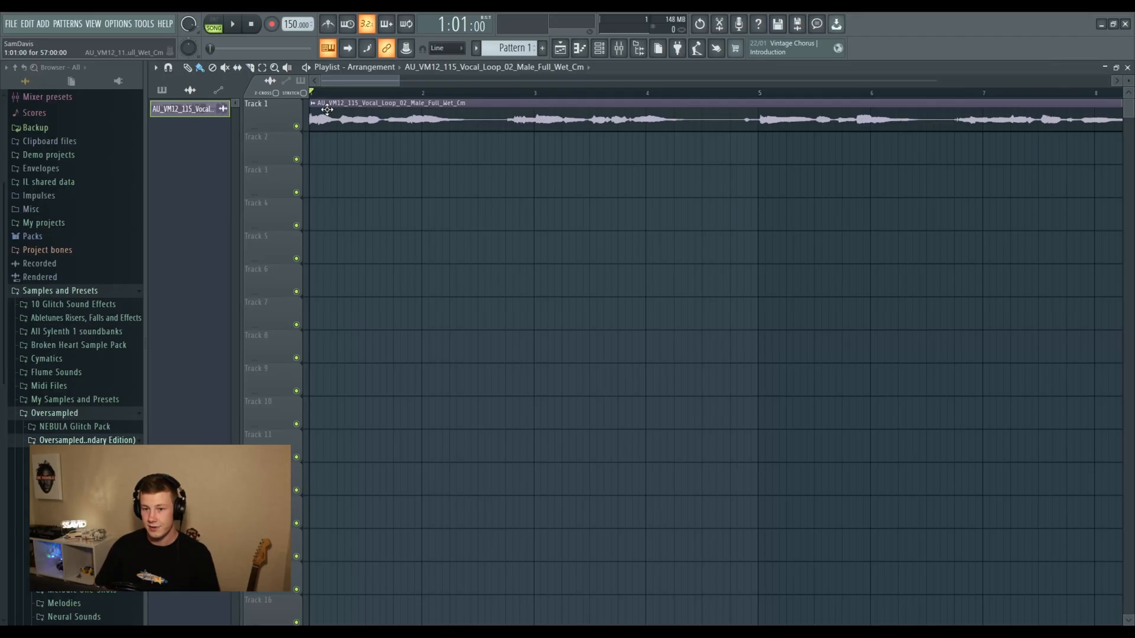
scroll(363, 105, "up", 3)
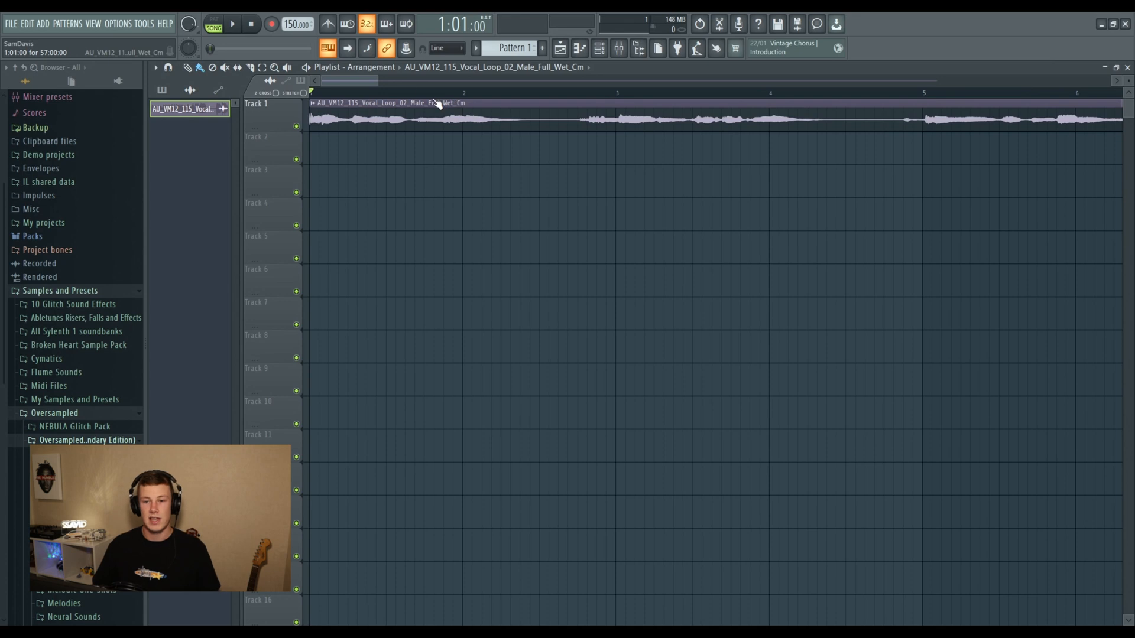
scroll(349, 89, "up", 1)
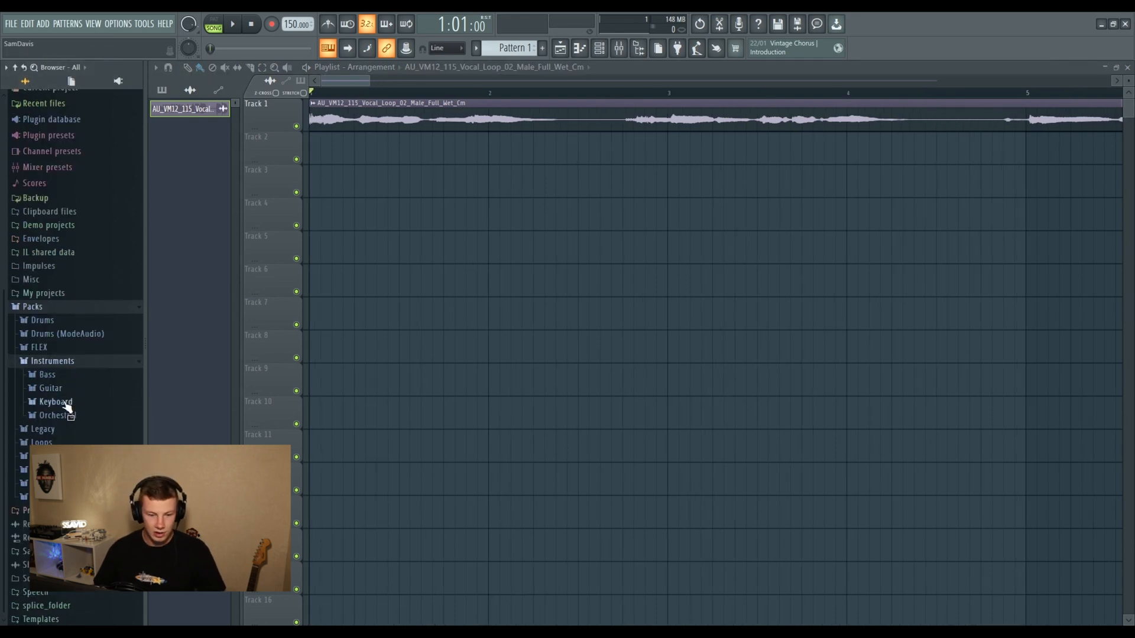
- Add the Close Grand keyboard instrument from Packs as a channel and place Pattern 1 at bar 1 of Track 2
left_click(68, 402)
right_click(59, 353)
left_click(107, 363)
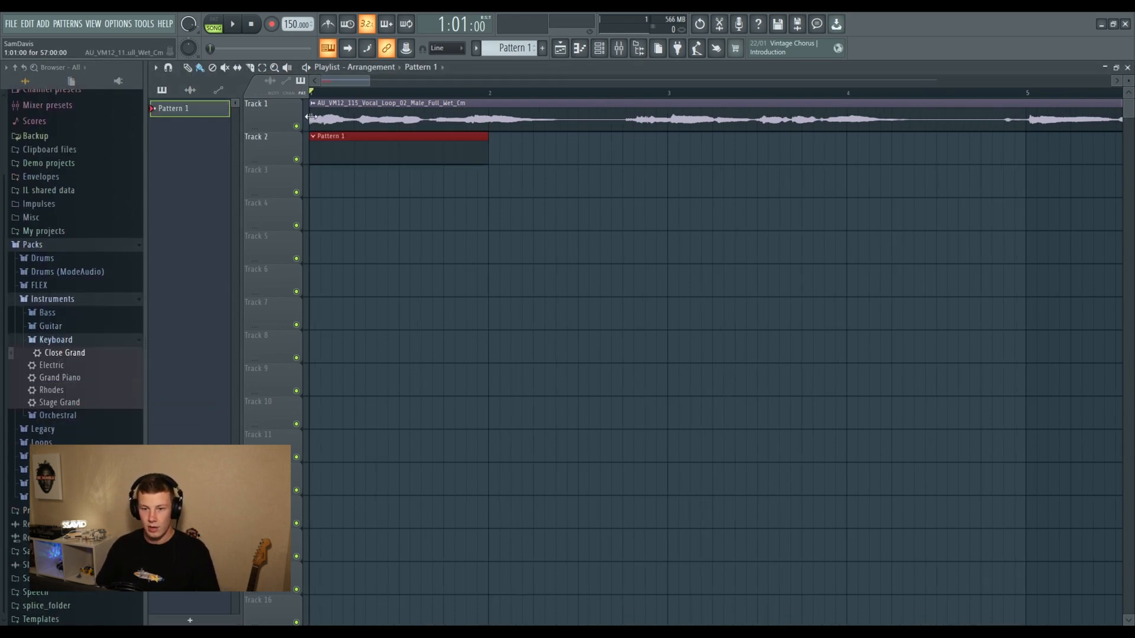
scroll(318, 95, "down", 2)
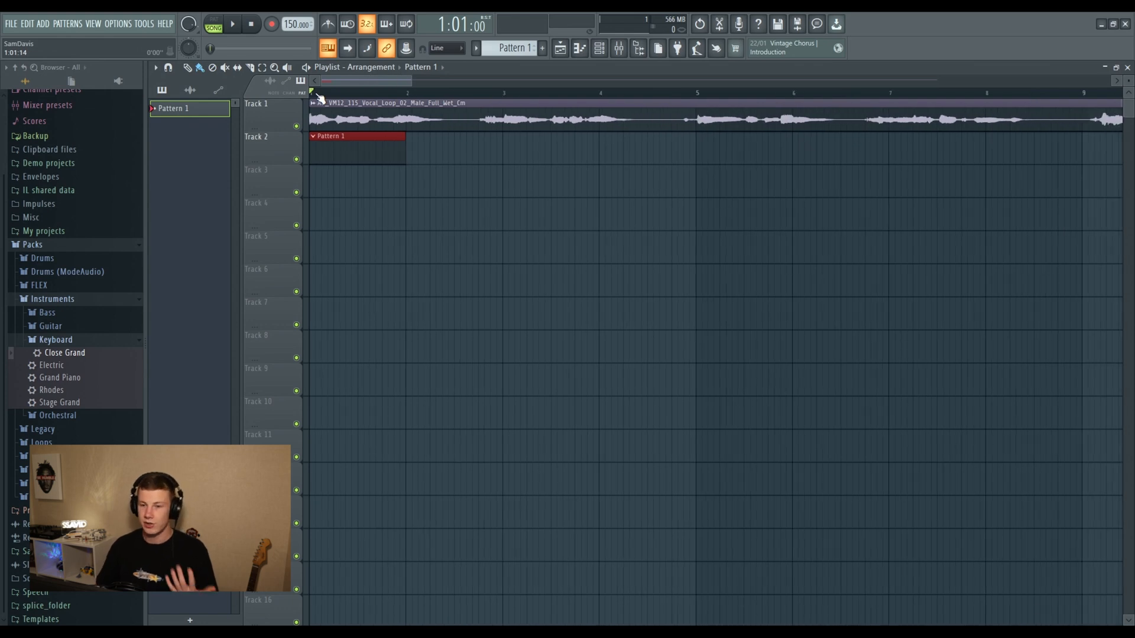
- Load Essential MIDI 1 - C Min from Collection Vol 2 into the Close Grand channel and audition it at 42% channel volume
left_click(598, 47)
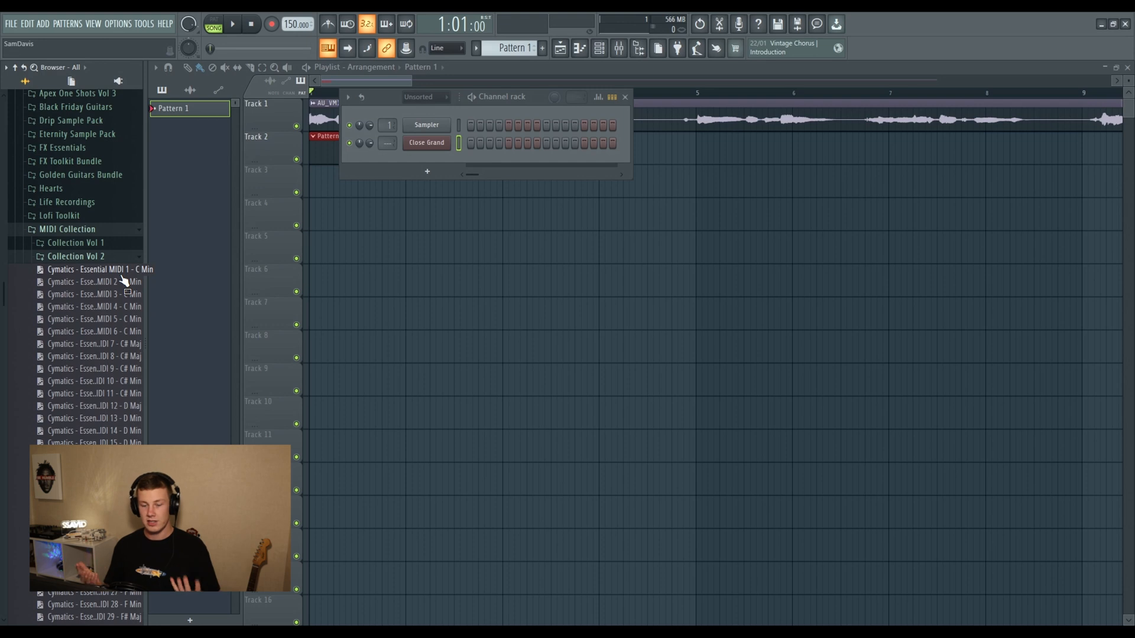
left_click_drag(122, 276, 371, 154)
key("space")
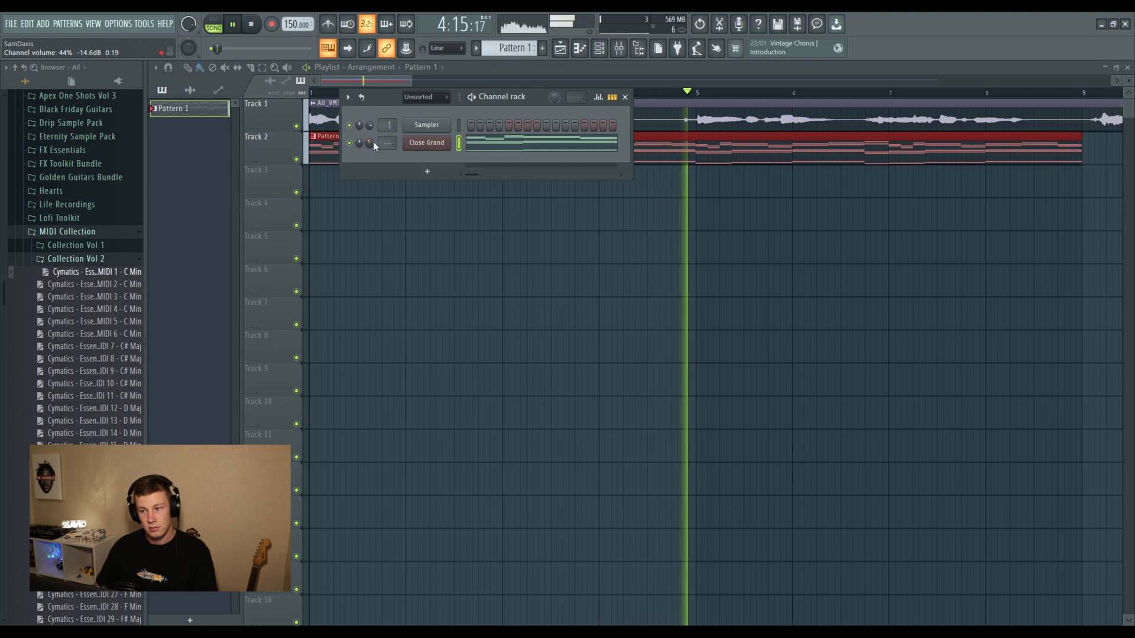
left_click_drag(373, 141, 374, 143)
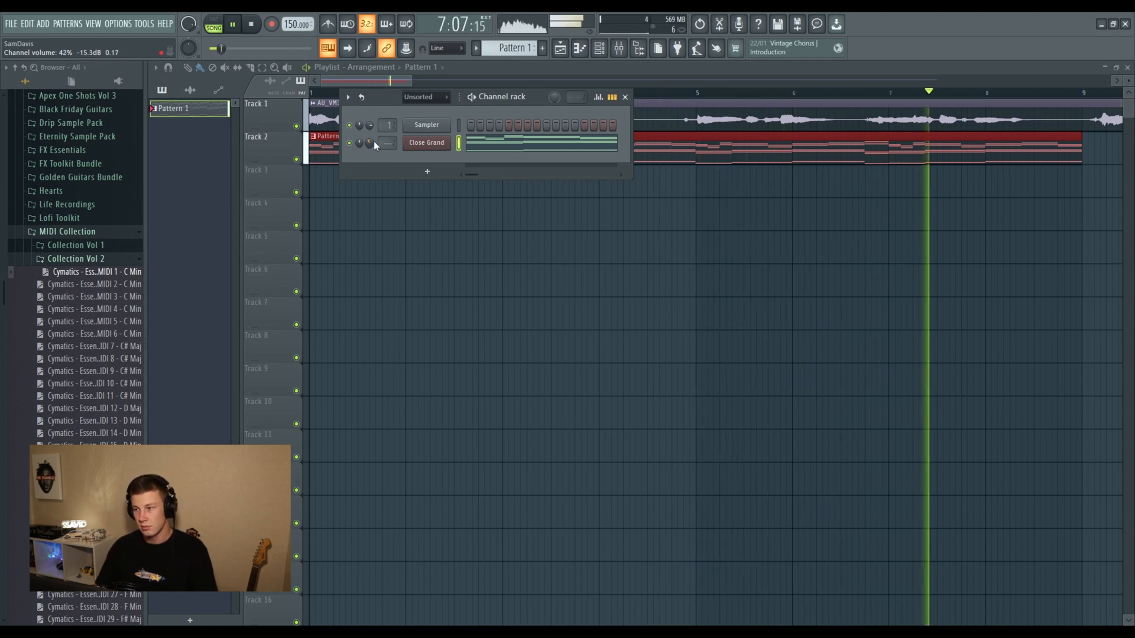
- Replace the Close Grand notes with Essential MIDI 2 - C Min and audition them with the vocal
left_click_drag(94, 285, 369, 123)
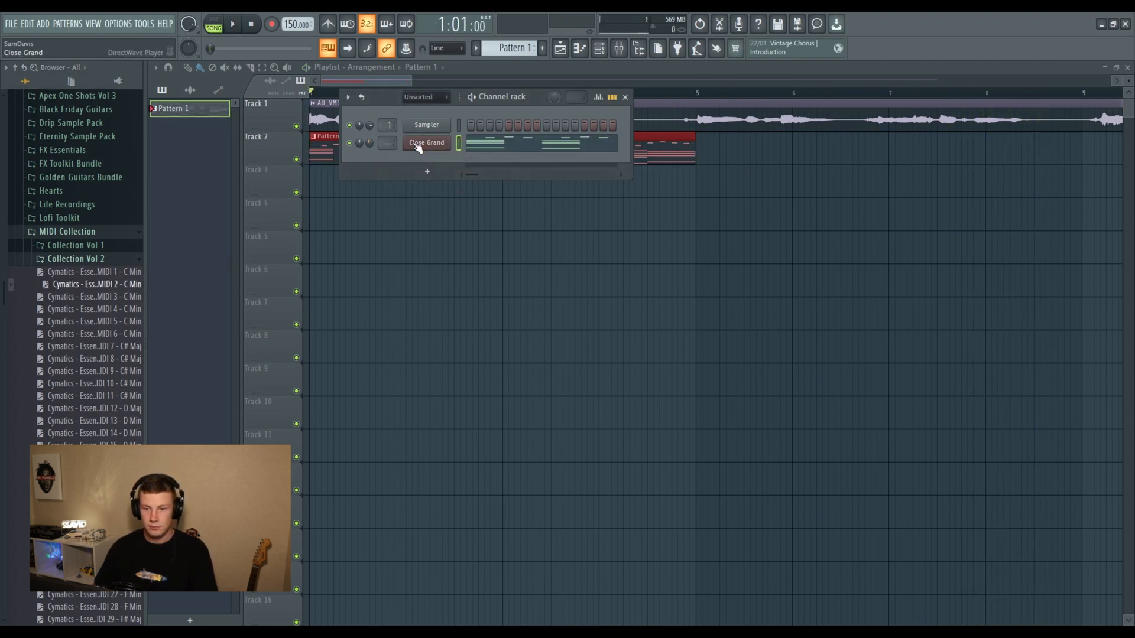
key("space")
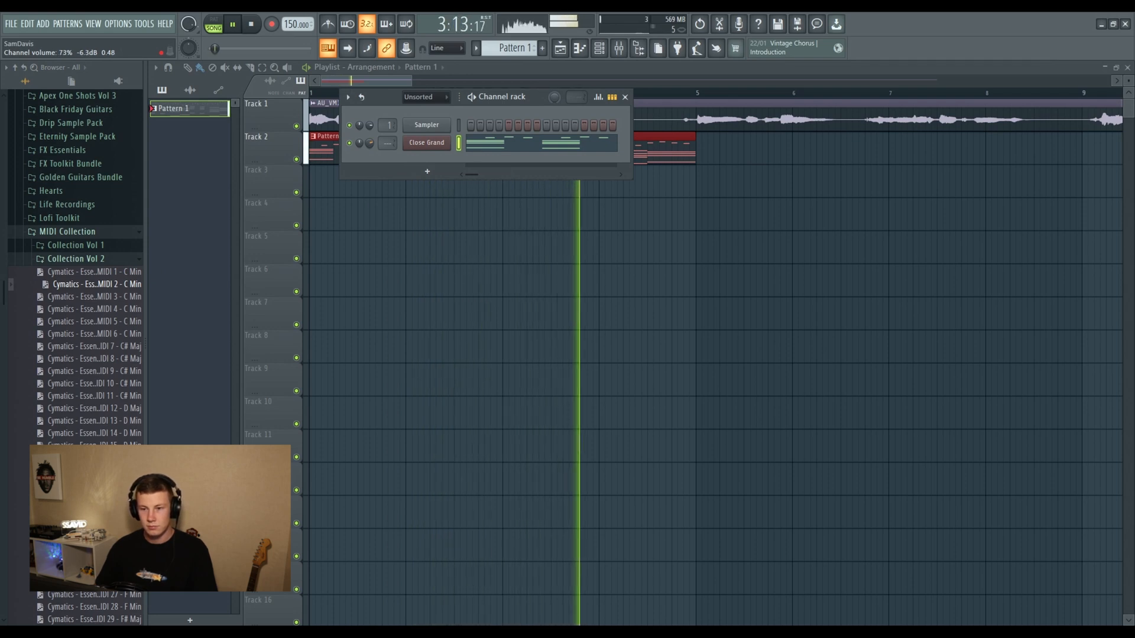
key("space")
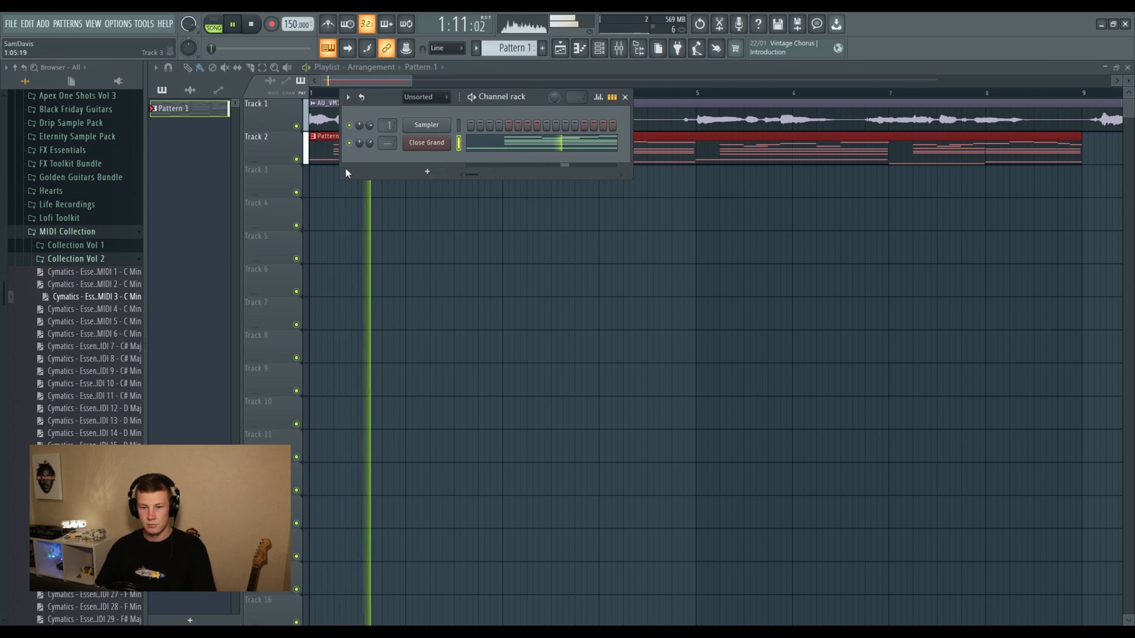
- Audition Essential MIDI 3 and MIDI 4 - C Min on the Close Grand channel, raising its volume to 80%
left_click_drag(369, 143, 369, 118)
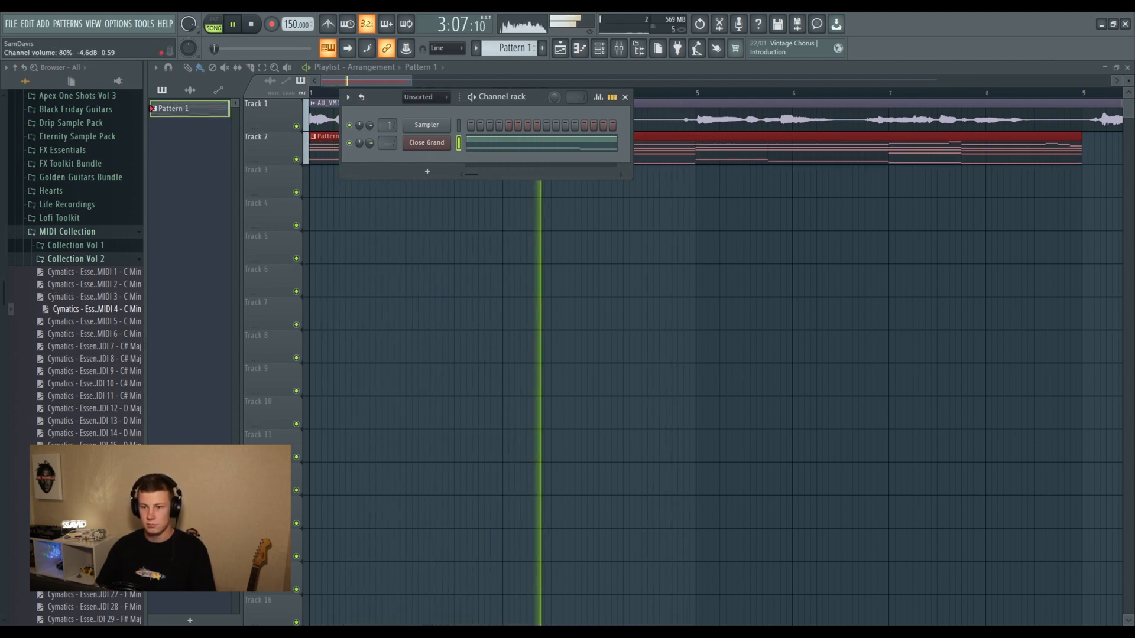
left_click_drag(369, 143, 370, 141)
key("space")
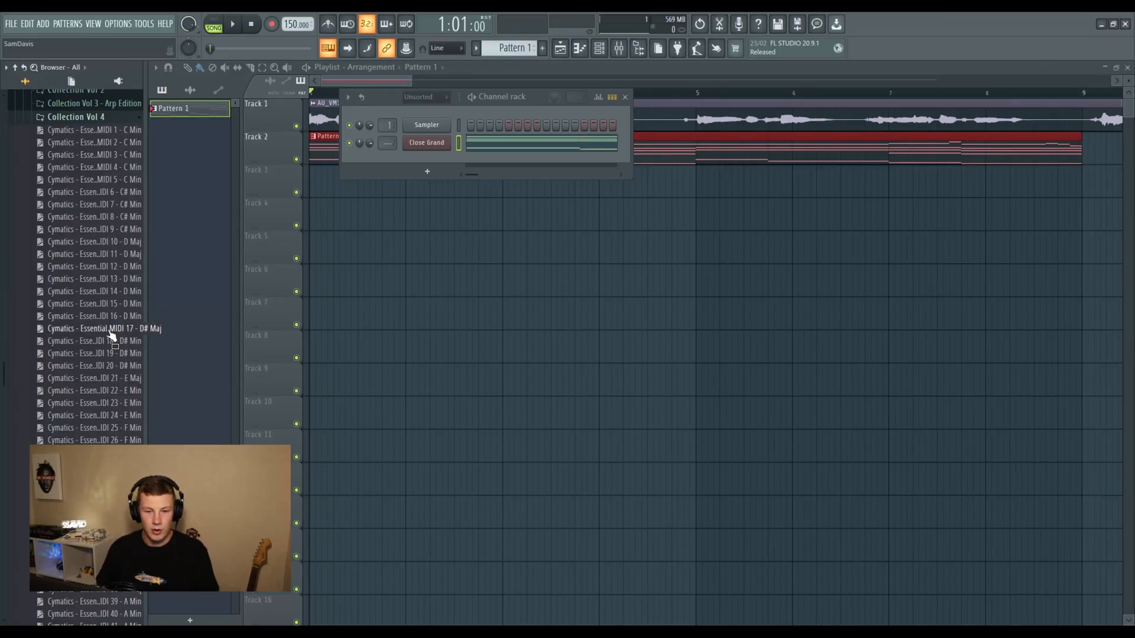
- Audition Essential MIDI 17 - D# Maj from Collection Vol 4 and MIDI 9 - D Maj from Collection Vol 1 on Close Grand
left_click_drag(103, 331, 422, 143)
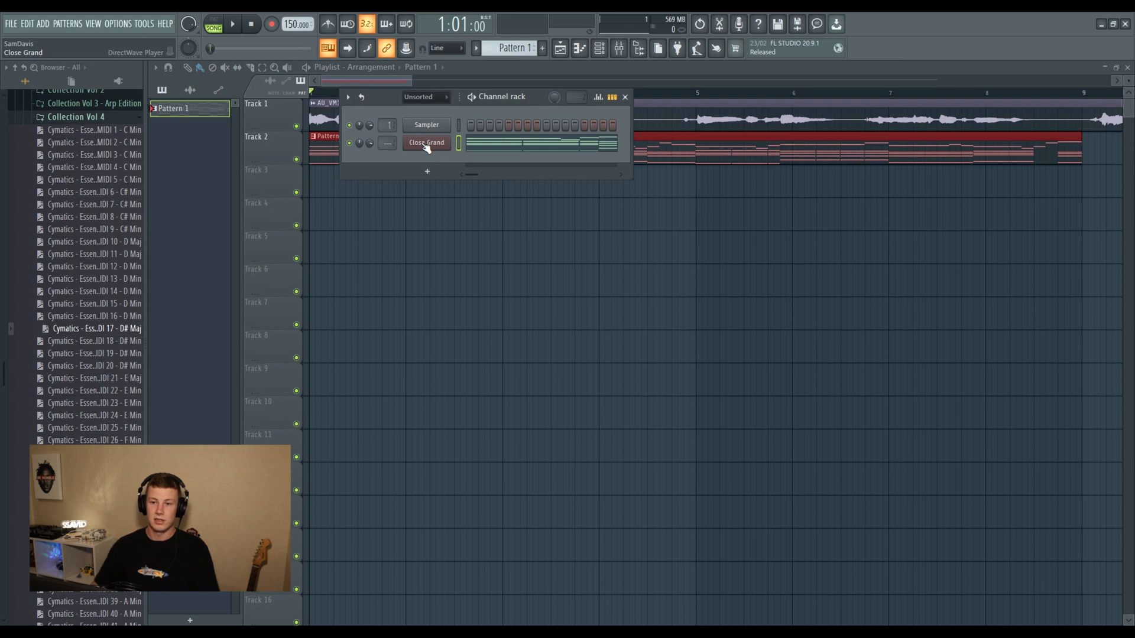
key("space")
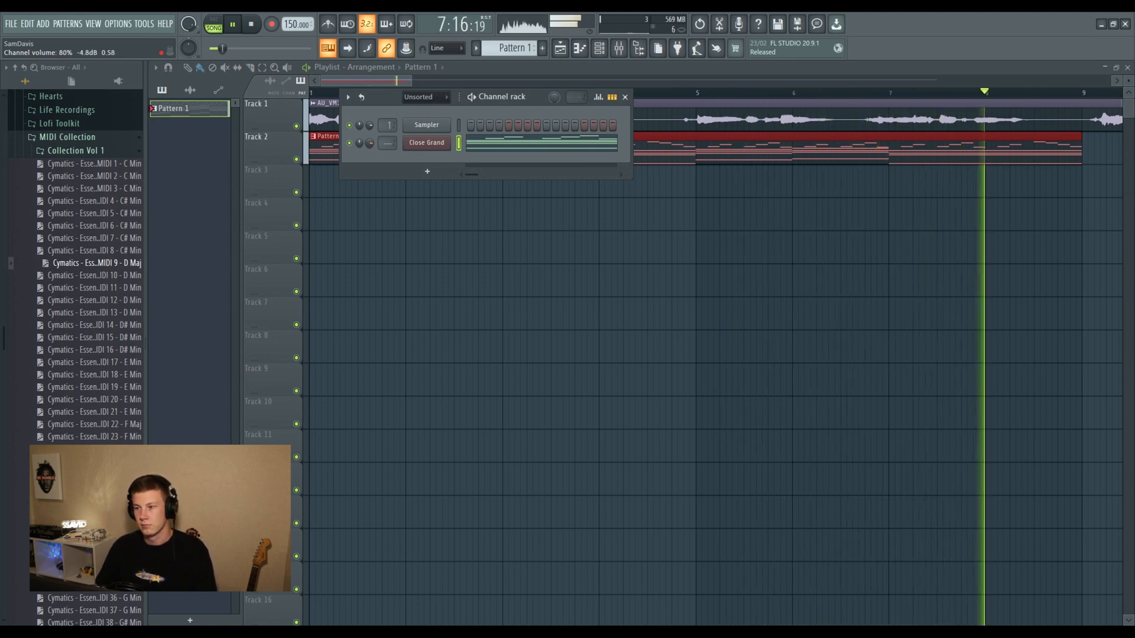
key("space")
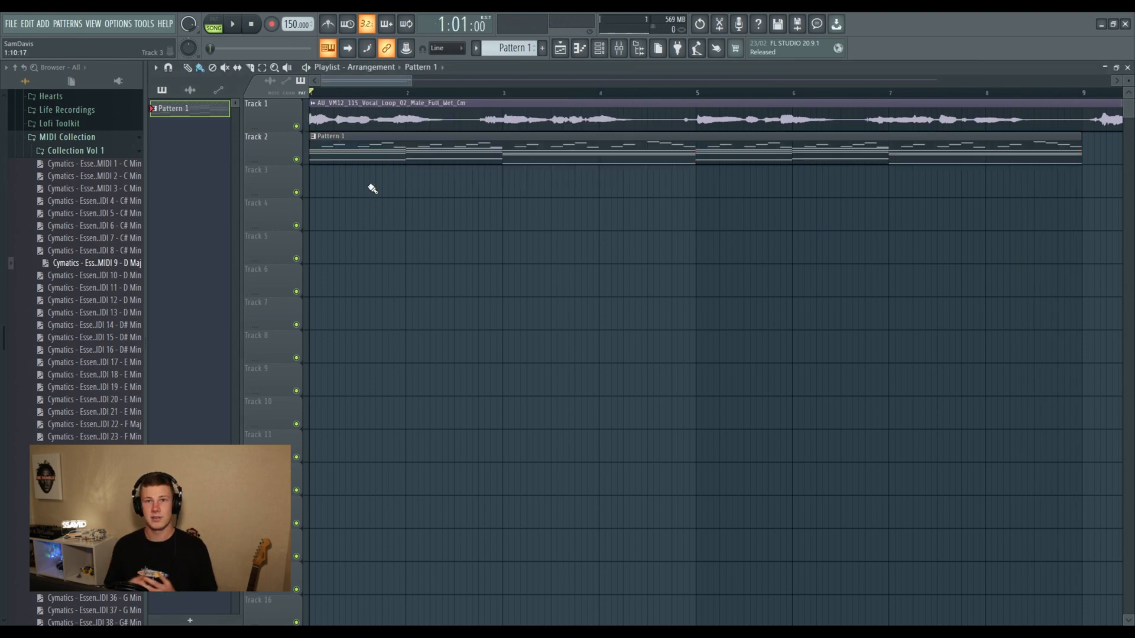
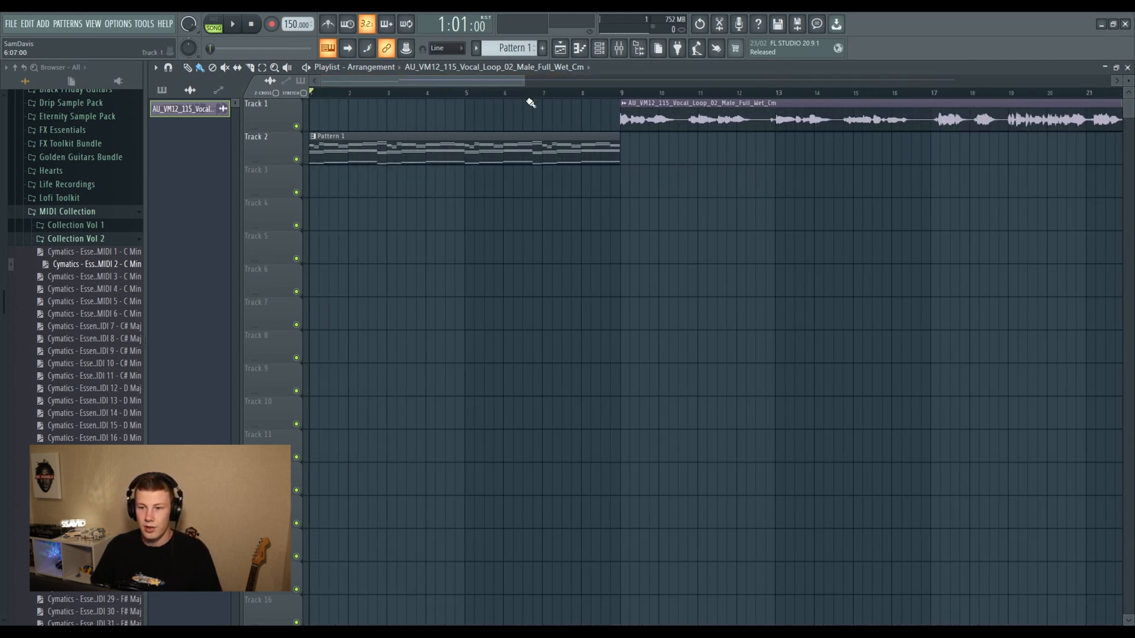
- Duplicate the Pattern 1 clip on Track 2 so the copy starts at bar 9 beneath the vocal
left_click(388, 154, "ctrl")
left_click_drag(355, 146, 663, 151)
scroll(339, 100, "down", 4)
left_click(340, 96)
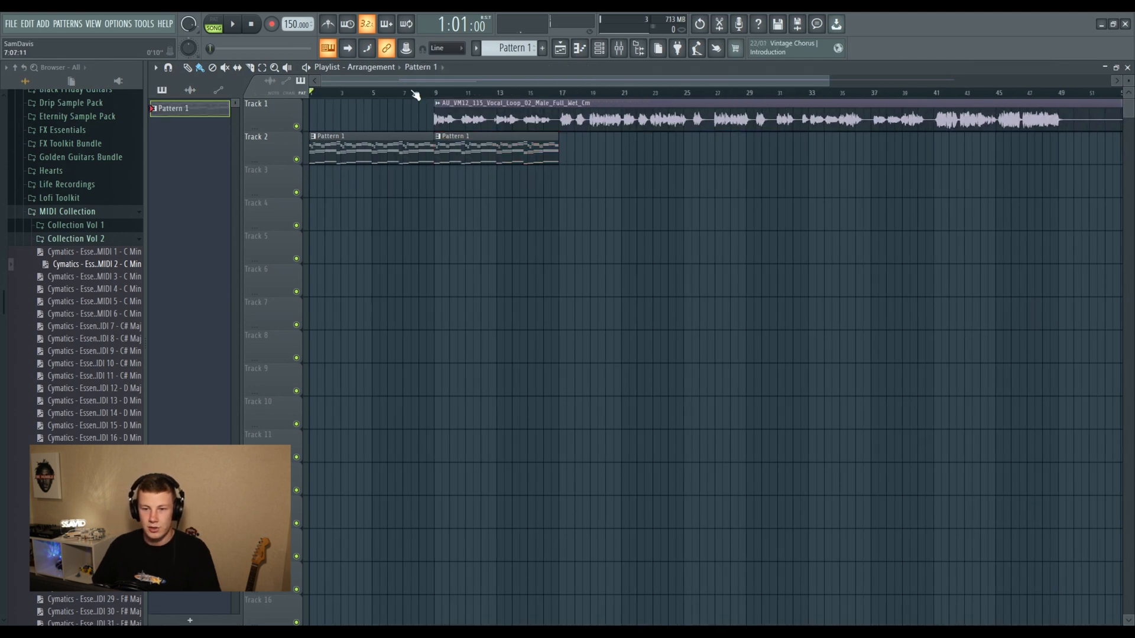
- Set the Close Grand channel volume to 58% and play the arrangement around the vocal's entry at bar 9
left_click(599, 50)
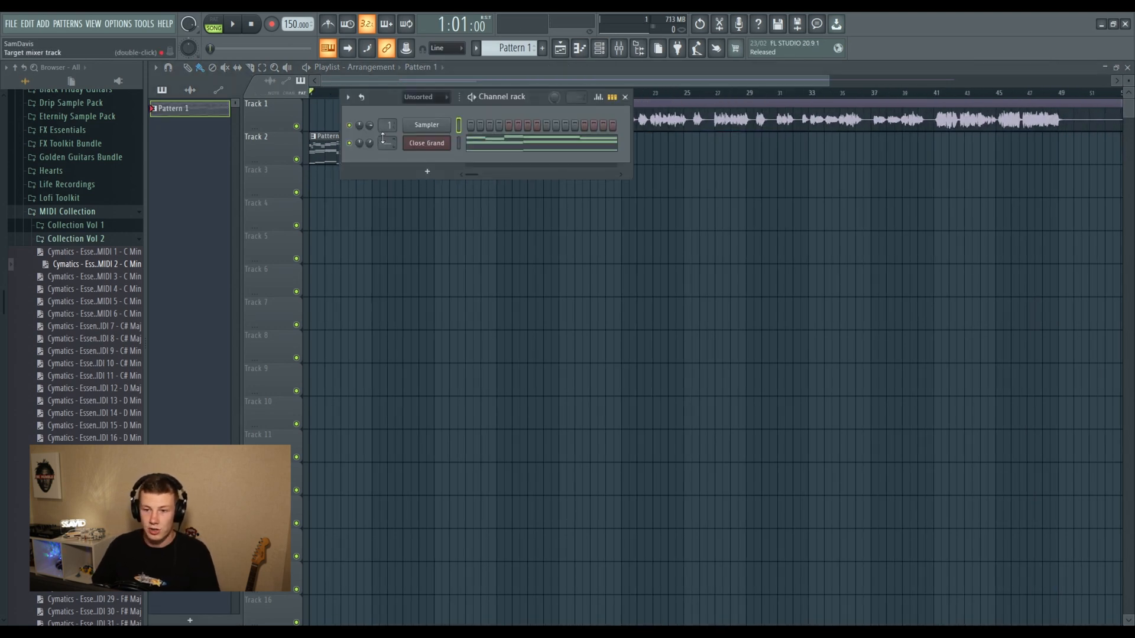
key("space")
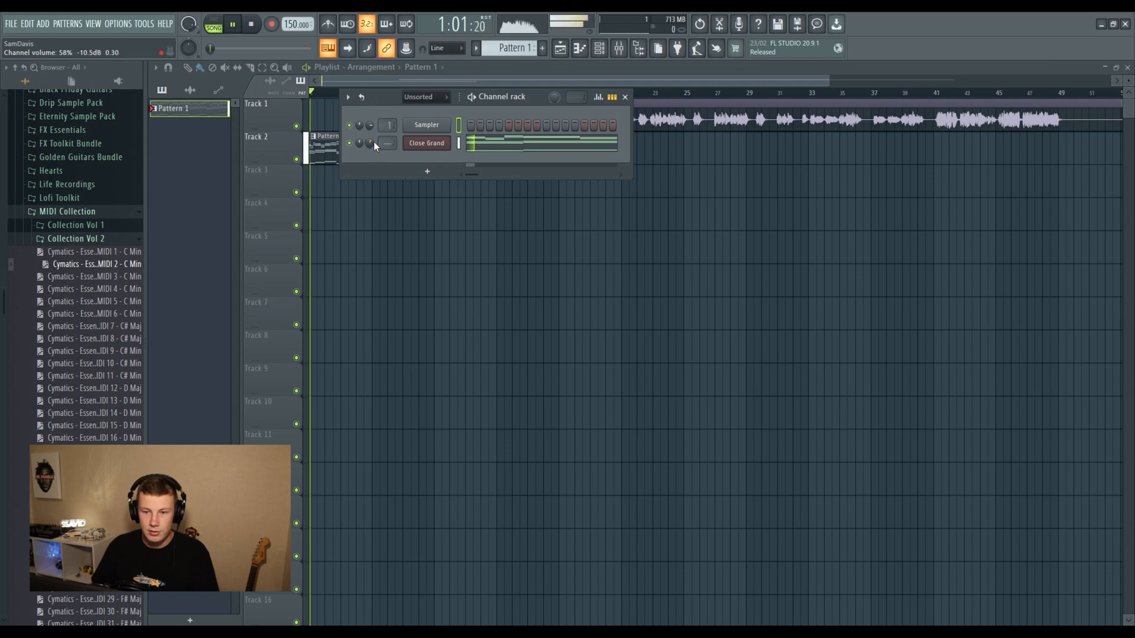
left_click(440, 76)
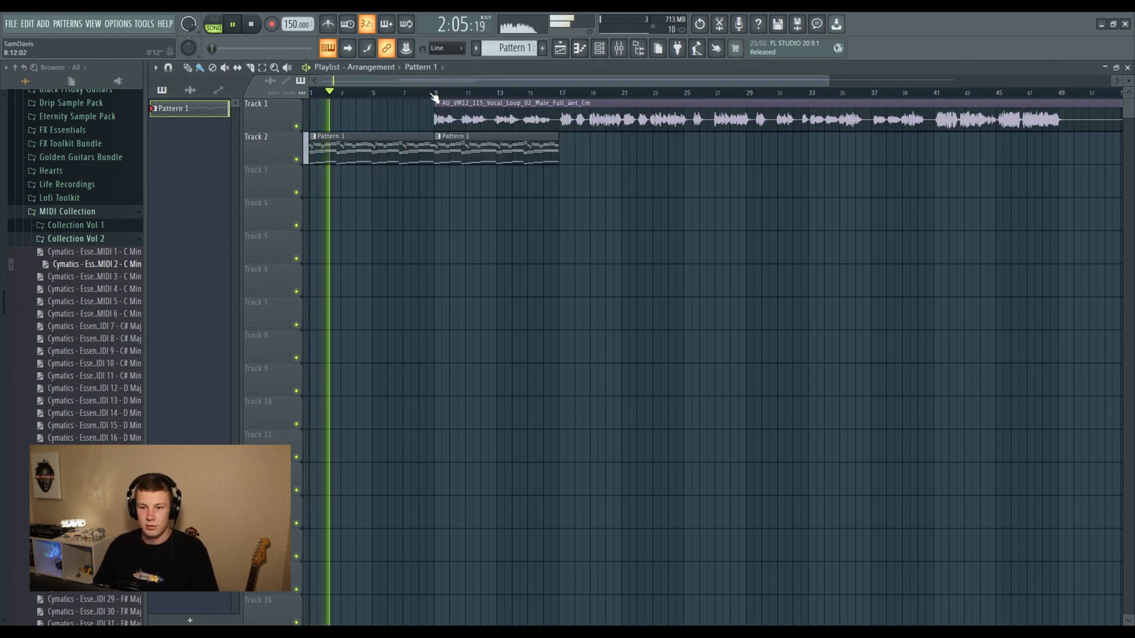
key("space")
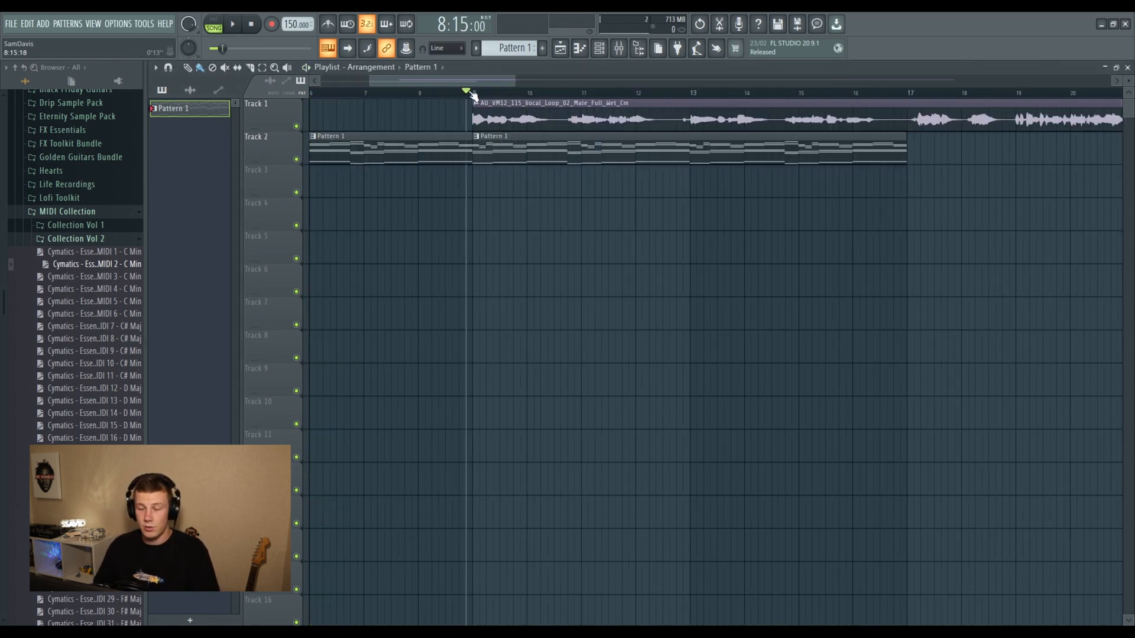
- Play the vocal and piano from bar 9 while setting the Close Grand channel volume to 53%
key("space")
scroll(473, 95, "down", 4)
left_click(600, 50)
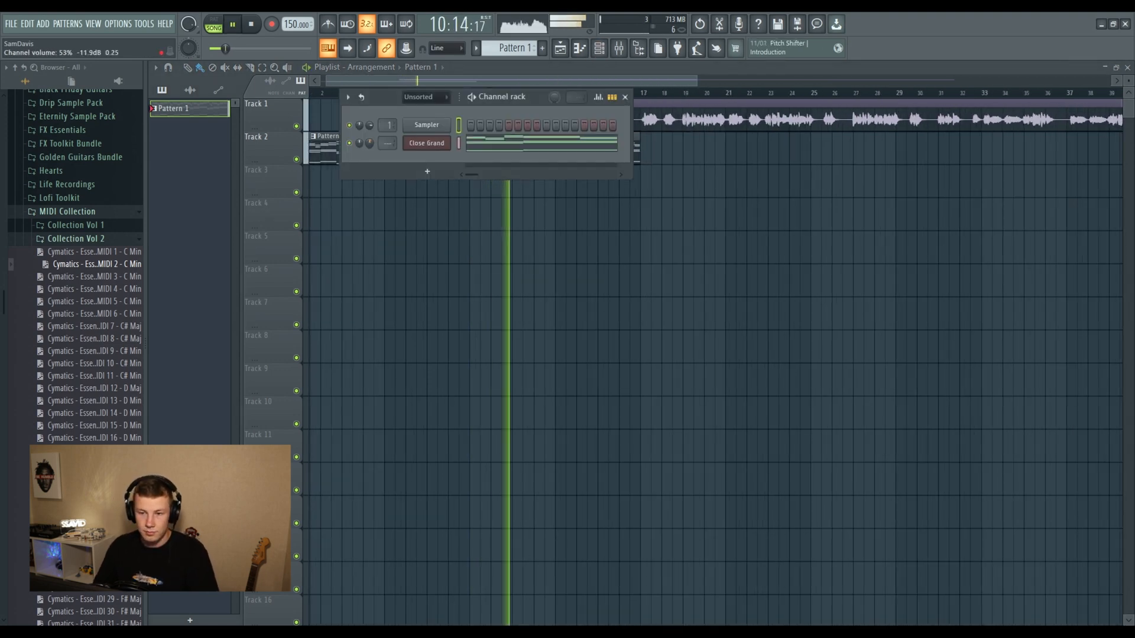
left_click(471, 71)
scroll(488, 95, "down", 5)
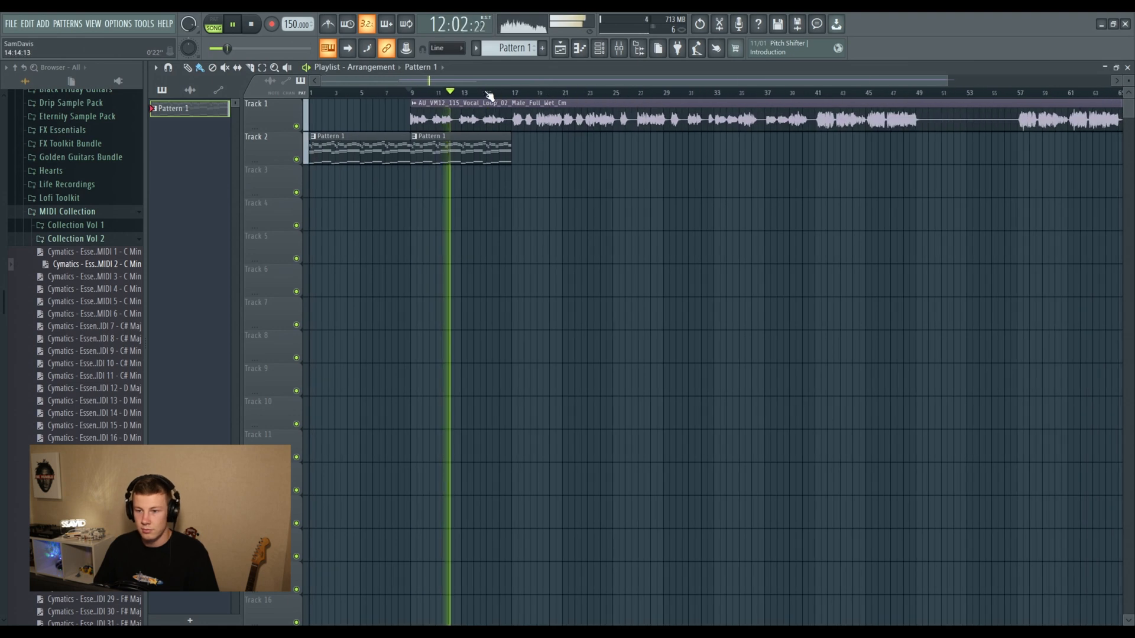
scroll(487, 94, "up", 1)
key("space")
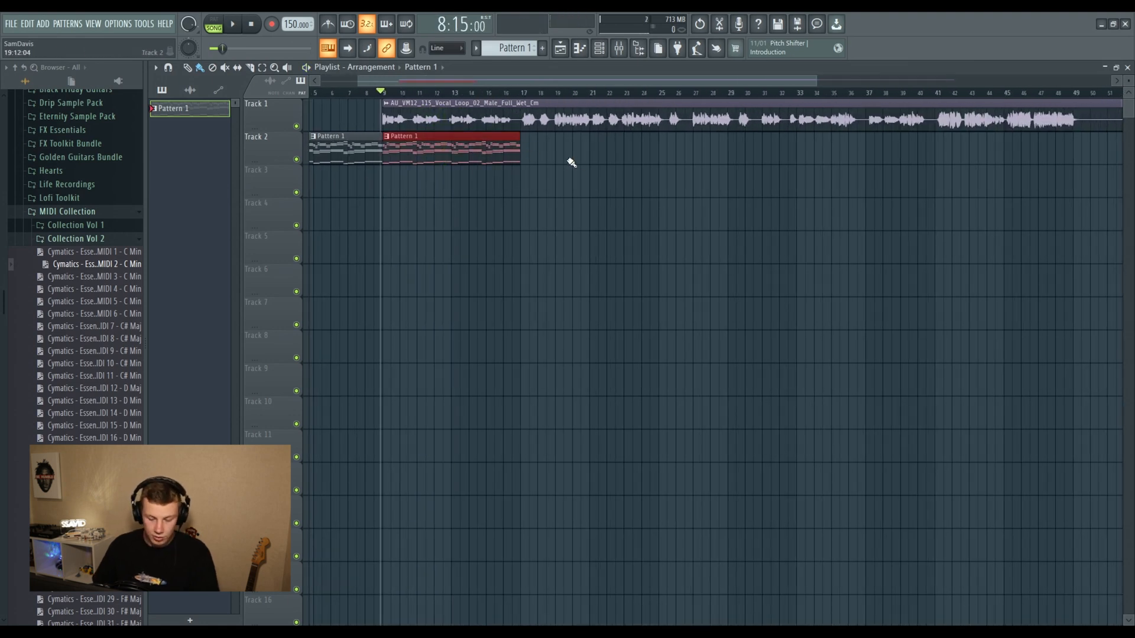
- Repeat the Pattern 1 clip along Track 2 six times so the chords run beneath the vocal up to bar 65
key("ctrl+b")
key("ctrl+b")
scroll(602, 100, "down", 3)
key("ctrl+b")
key("ctrl+b")
key("ctrl+b")
key("ctrl+b")
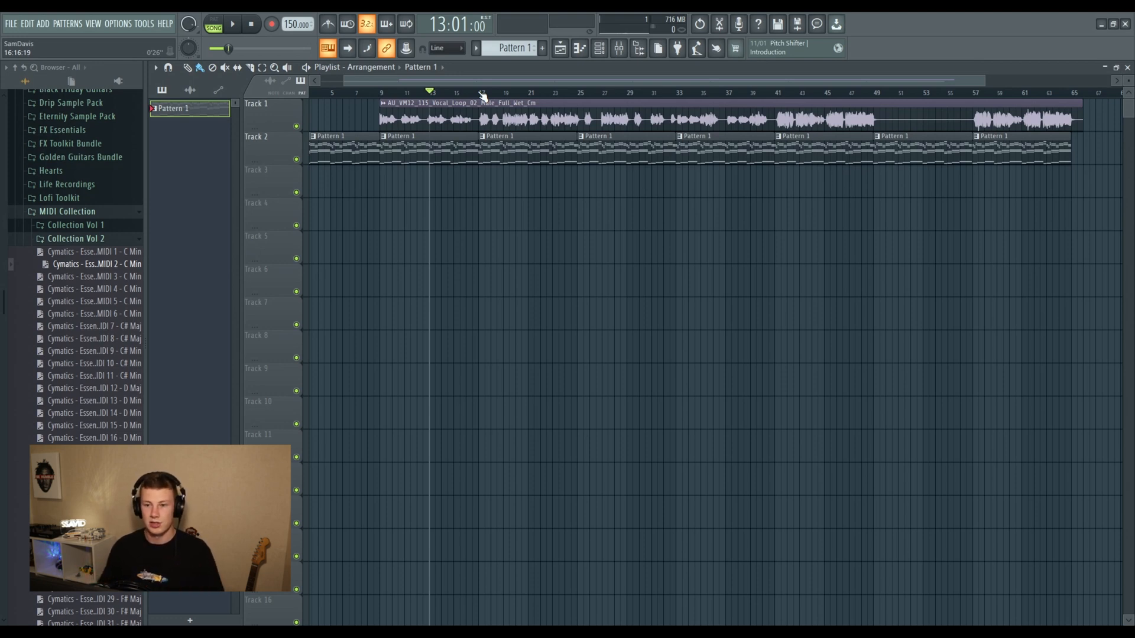
- Play the arrangement from just before bar 17 to hear the chords against the following vocal section
key("space")
scroll(482, 94, "up", 3)
left_click(473, 94)
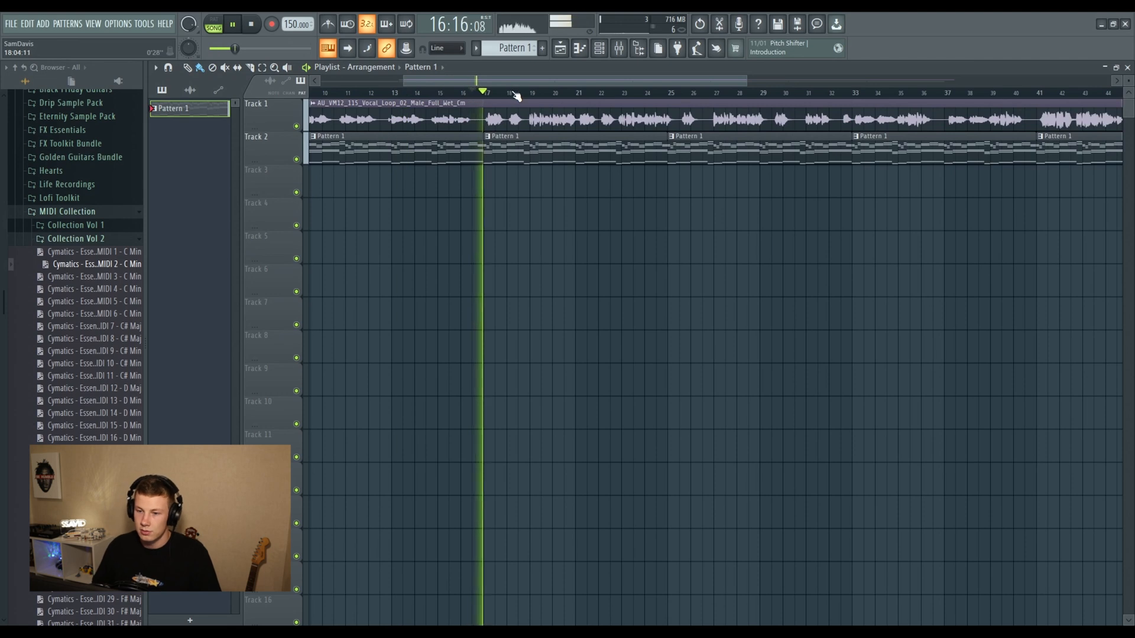
scroll(516, 95, "down", 3)
scroll(524, 94, "up", 3)
left_click_drag(469, 82, 513, 86)
scroll(544, 95, "up", 3)
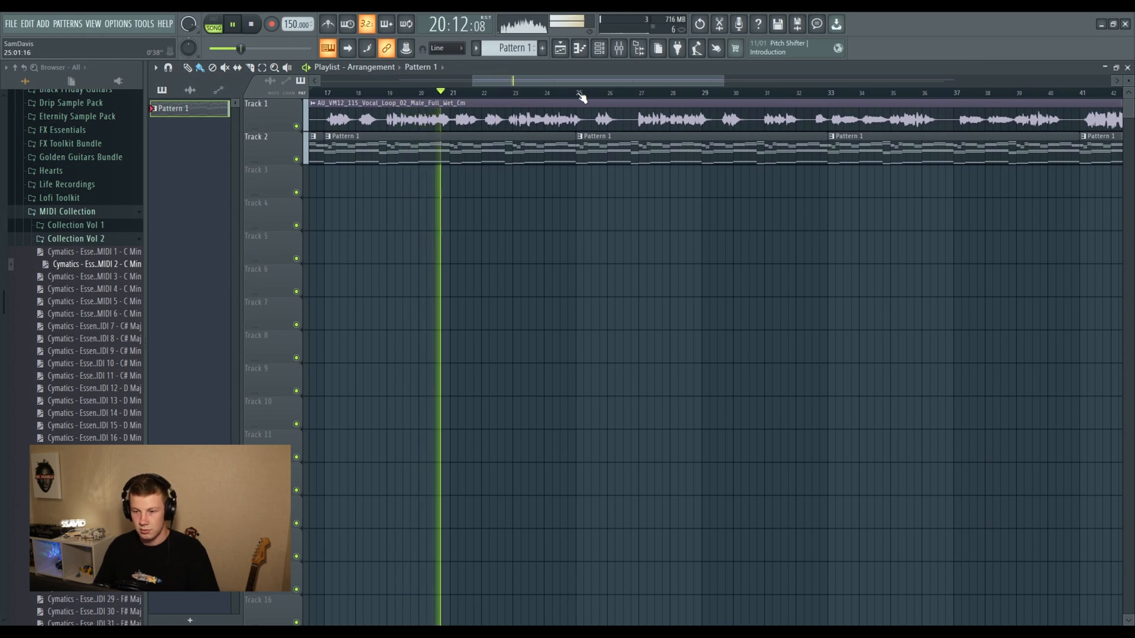
left_click_drag(560, 81, 576, 80)
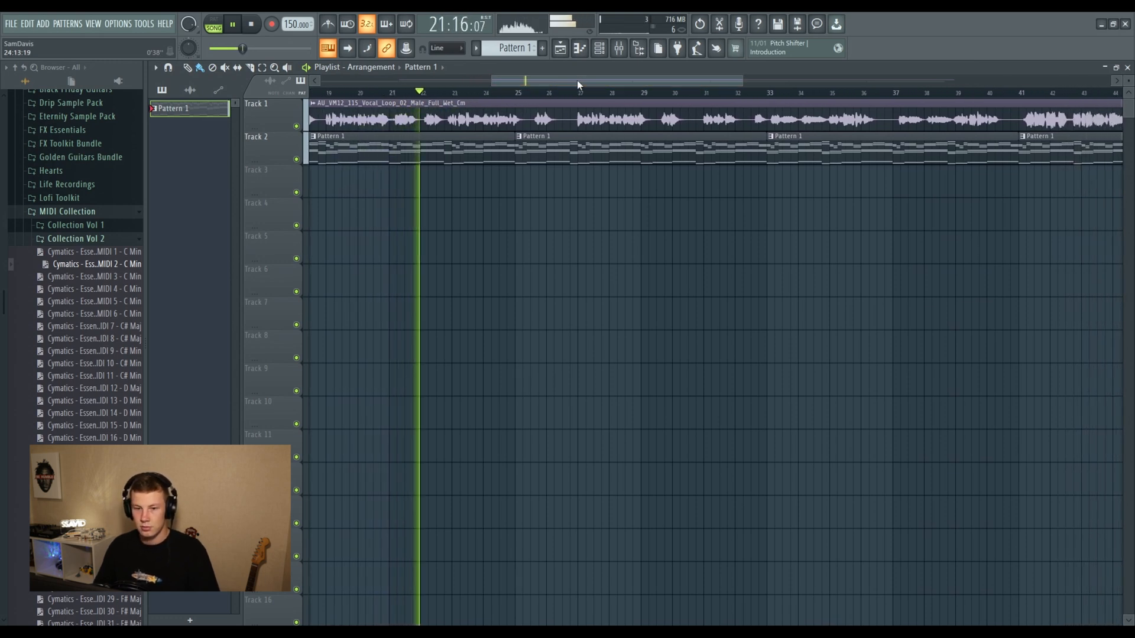
- Place Cymatics Millenium Full Drum Loop 6 - 150 BPM on Track 3 at bar 17 and duplicate it to fill up to bar 25
left_click(83, 212)
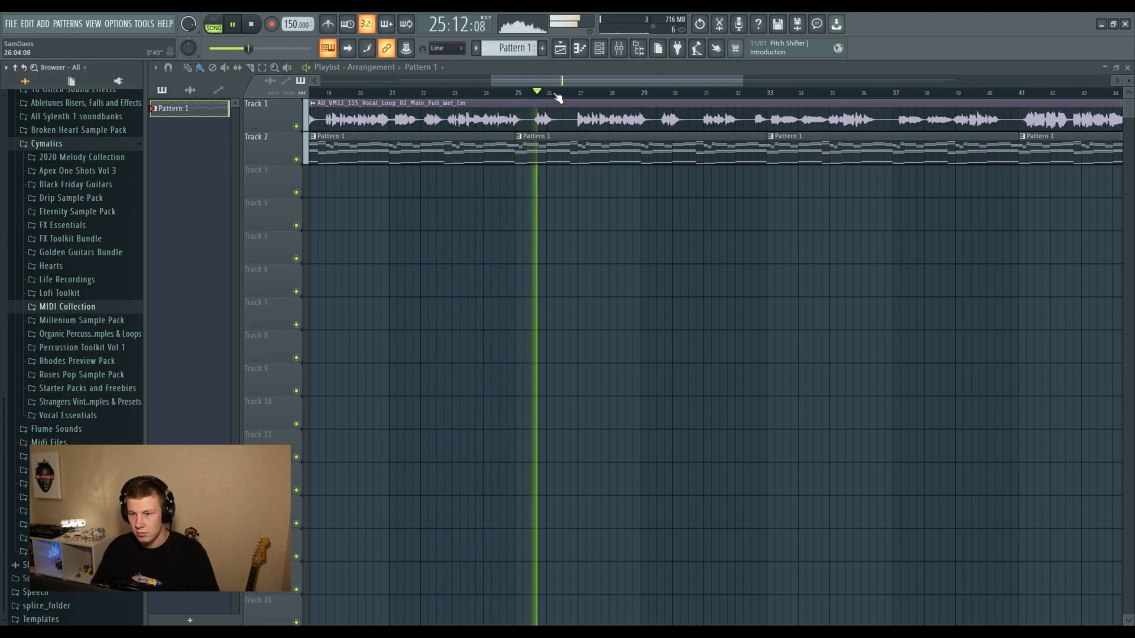
key("space")
left_click_drag(414, 94, 528, 93)
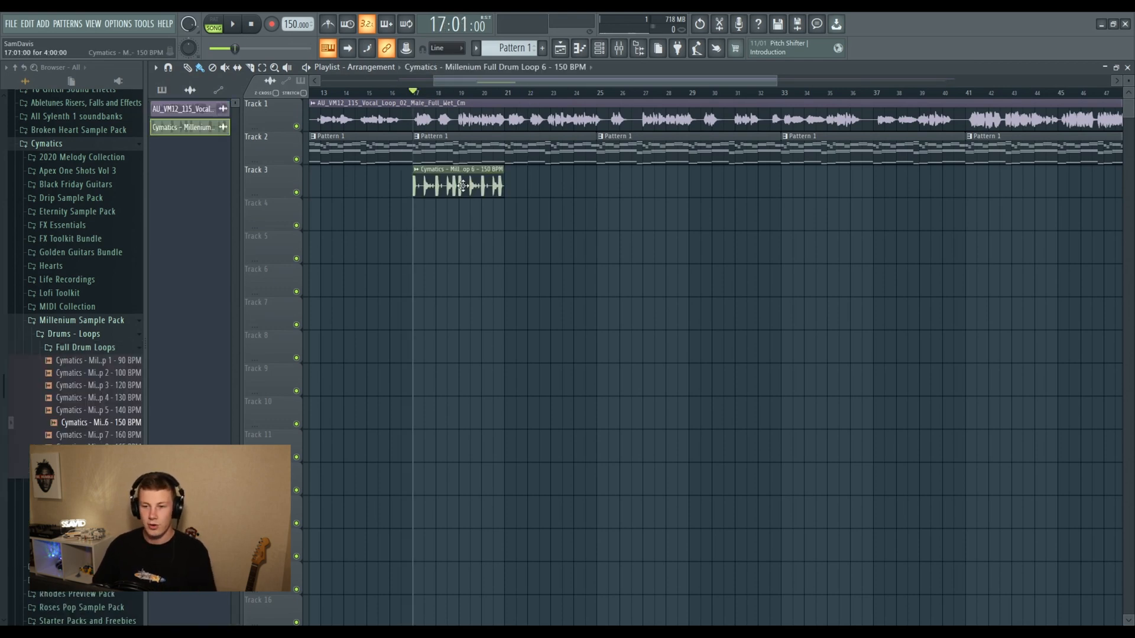
key("ctrl+b")
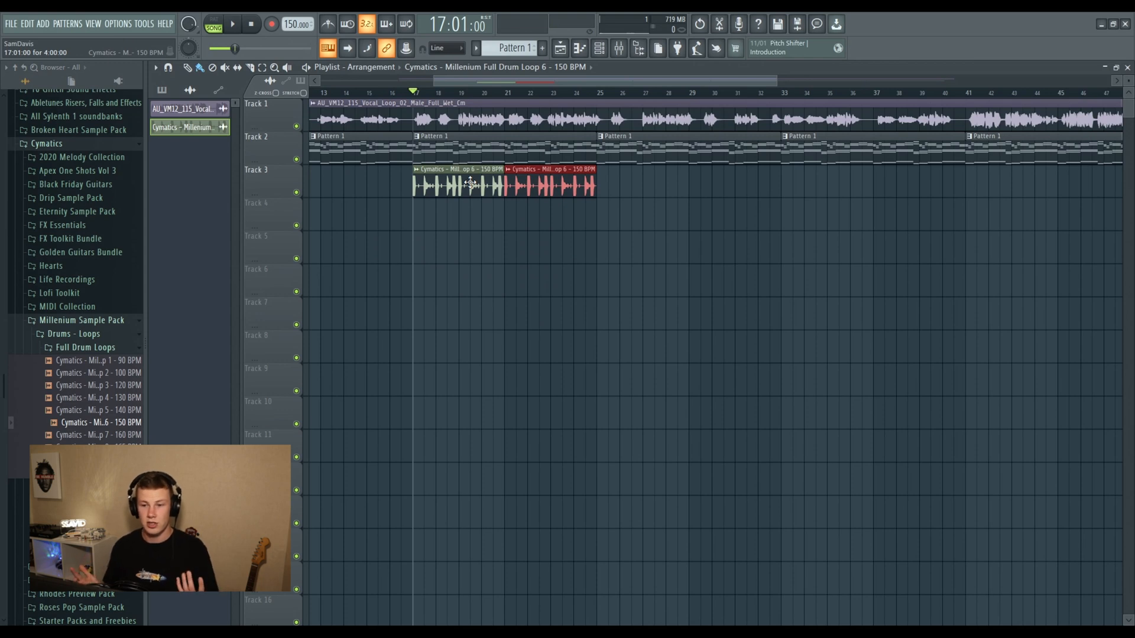
- Lower the Millenium Full Drum Loop 6 channel volume to about 30% while playing from bar 17
left_click(417, 170)
left_click(443, 213)
key("space")
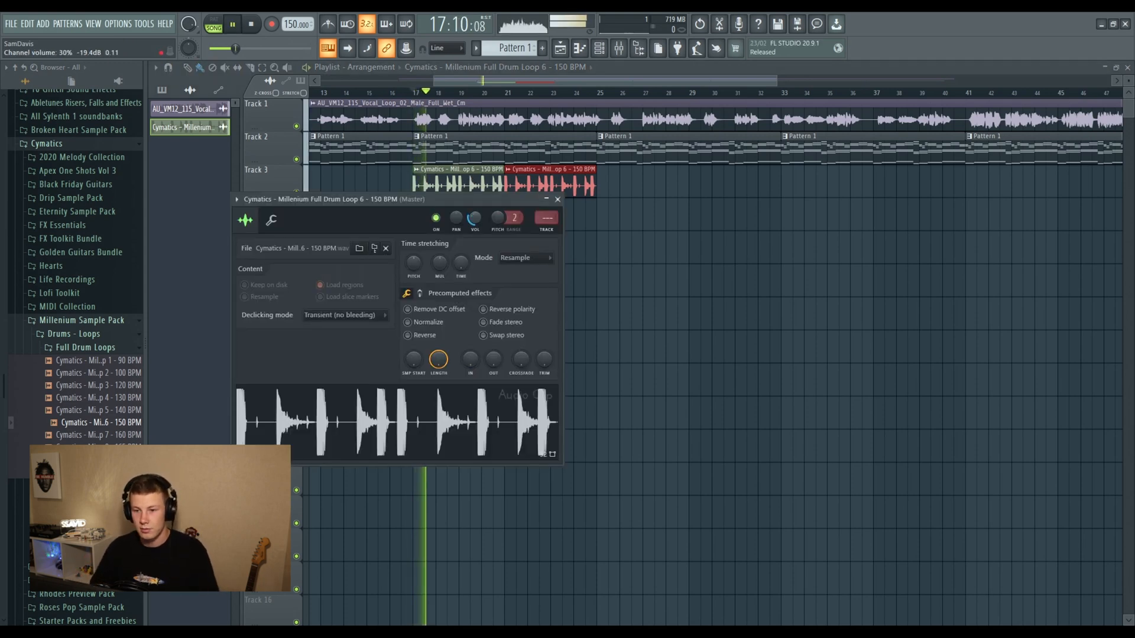
left_click_drag(474, 218, 474, 214)
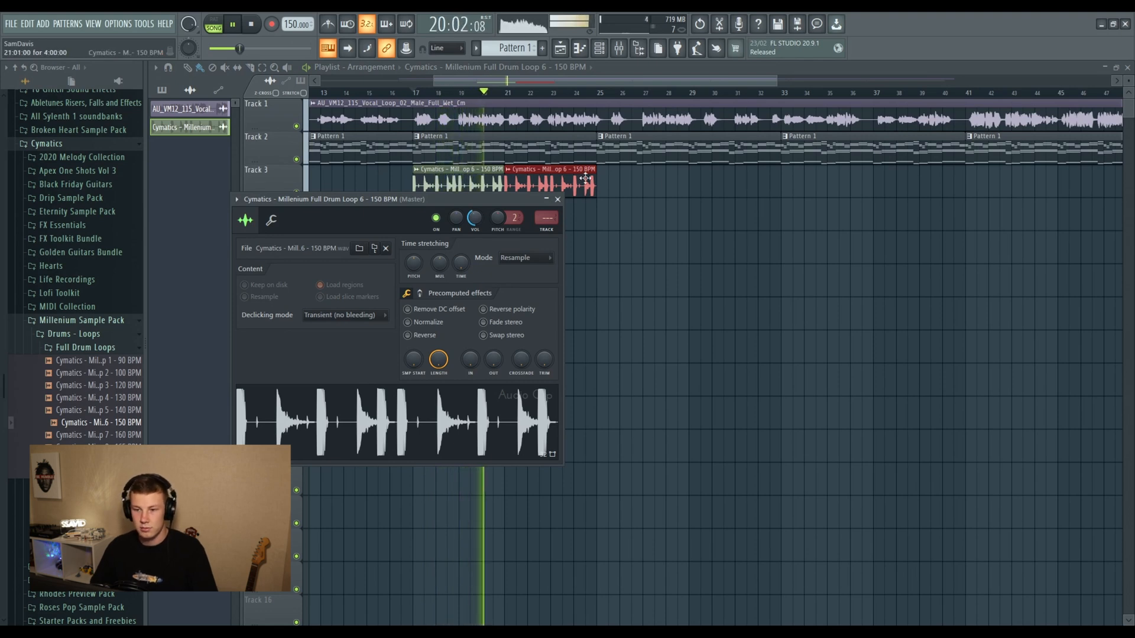
left_click(557, 199)
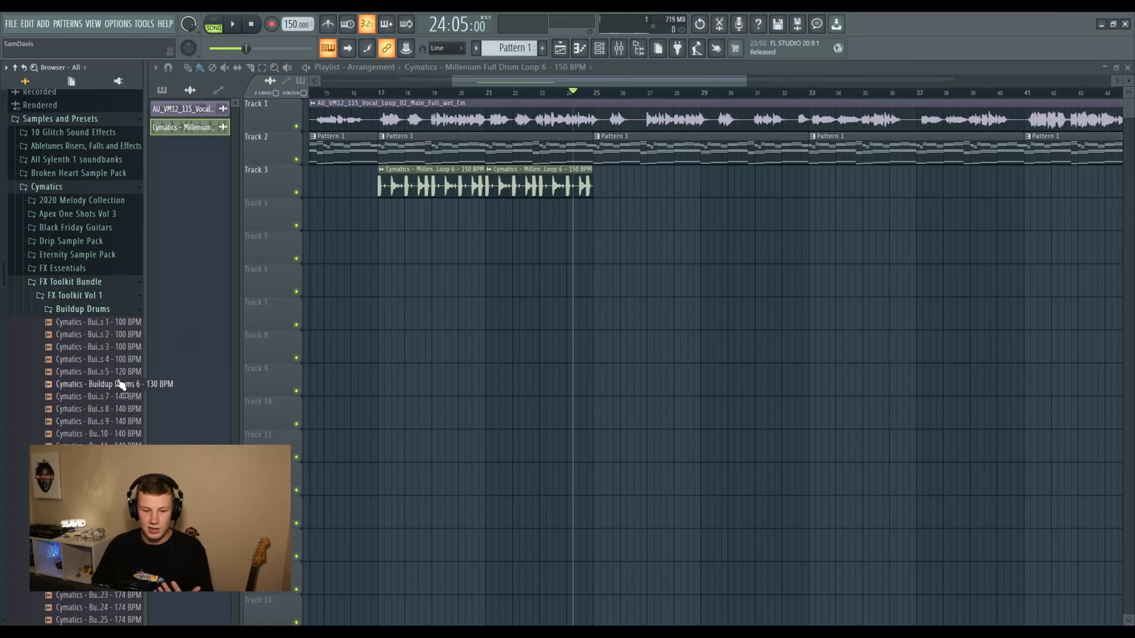
- Place Cymatics Buildup Drums 12 - 150 BPM on Track 4 at bar 25 and balance its channel volume during playback
scroll(120, 384, "down", 3)
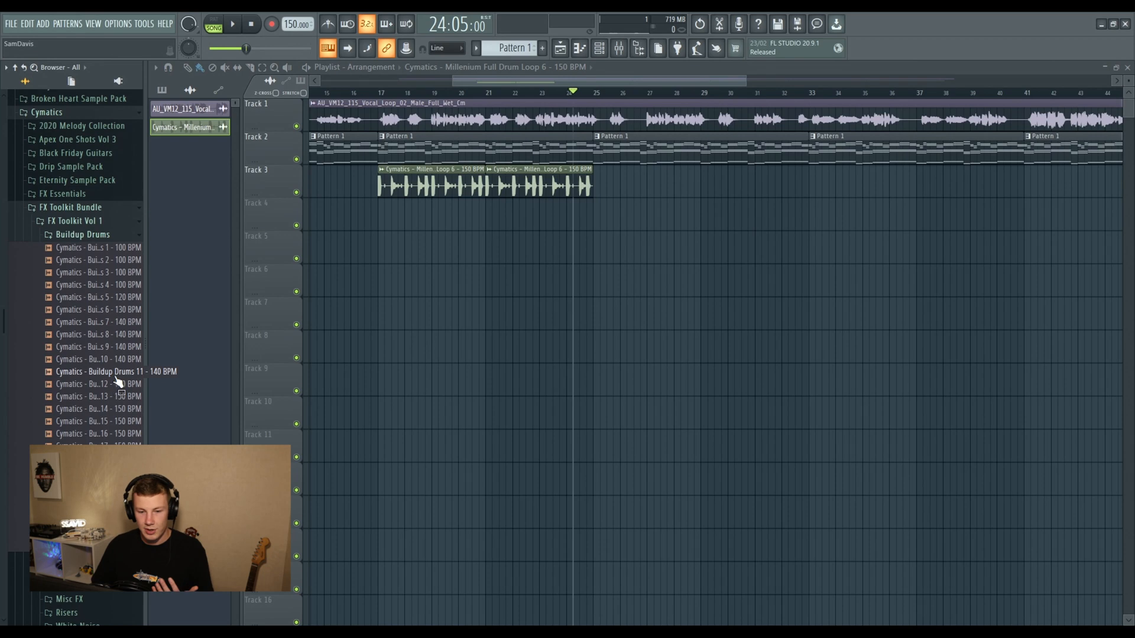
left_click_drag(120, 384, 681, 252)
left_click(499, 203)
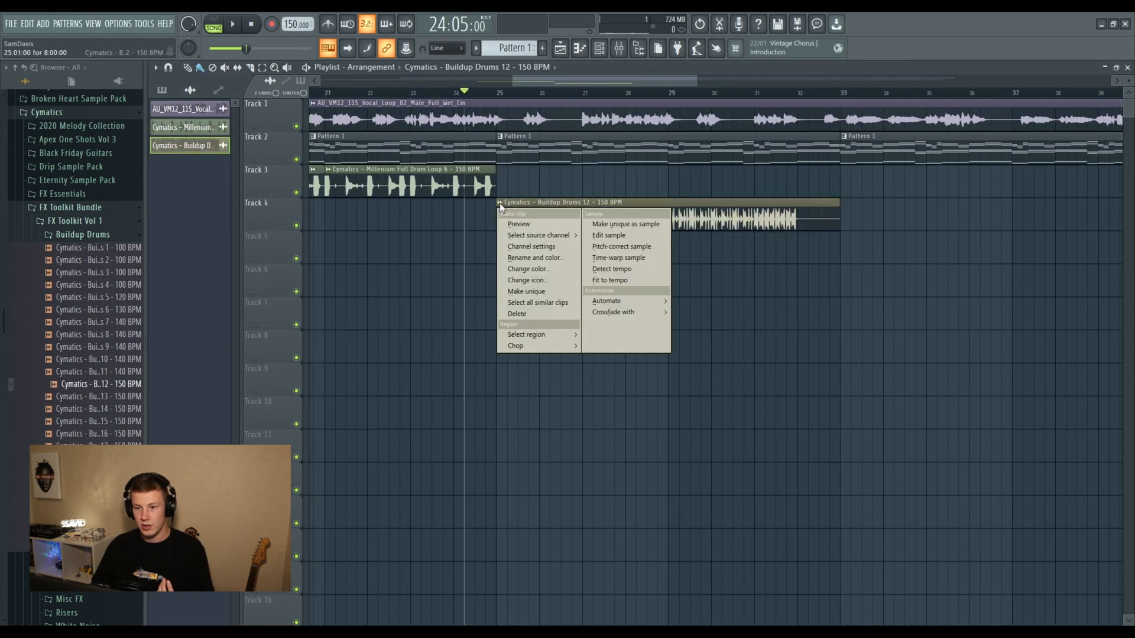
left_click(529, 243)
left_click_drag(446, 218, 635, 313)
key("space")
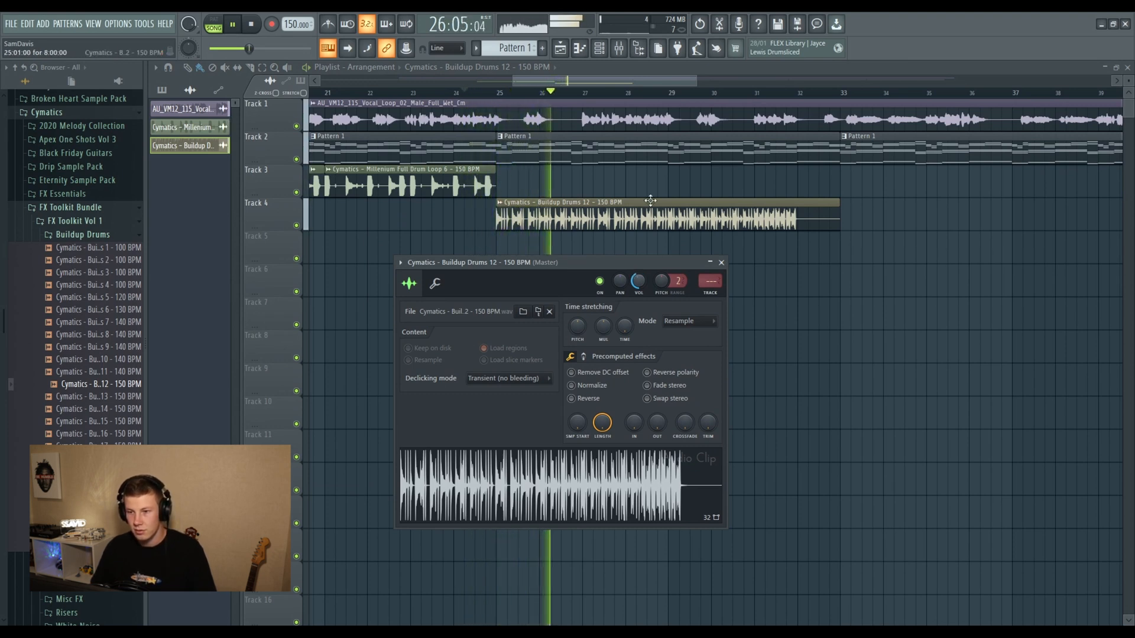
left_click_drag(593, 79, 624, 77)
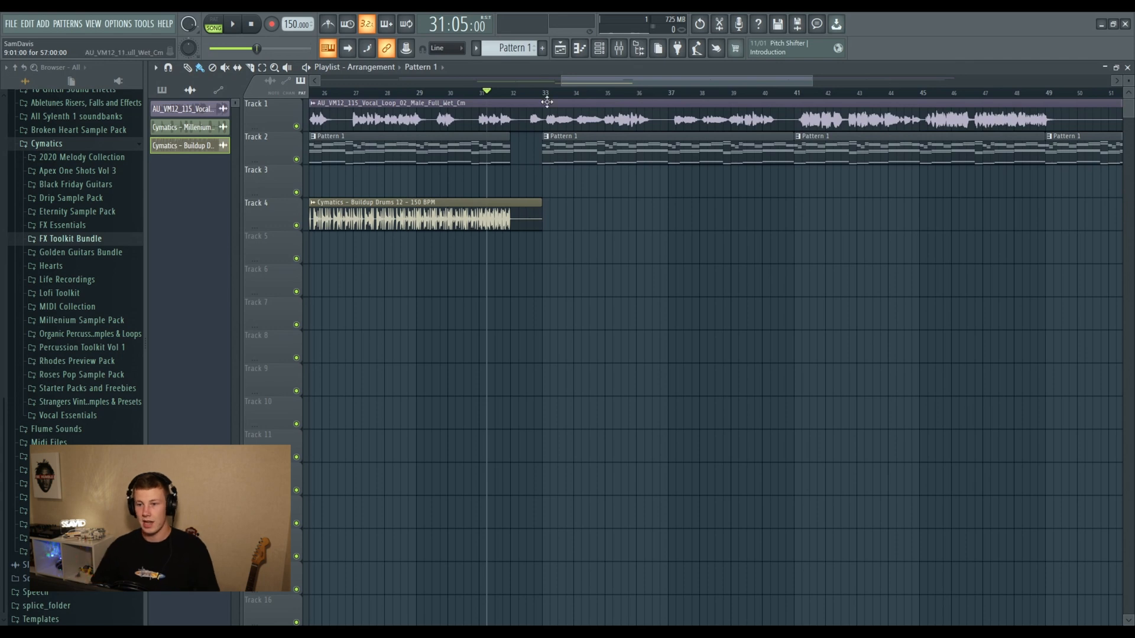
- Examine the full Ghost Remix.flp arrangement, from the intro vocal chops through the buildup, drop and lower tracks
scroll(547, 102, "up", 3)
scroll(632, 104, "down", 4)
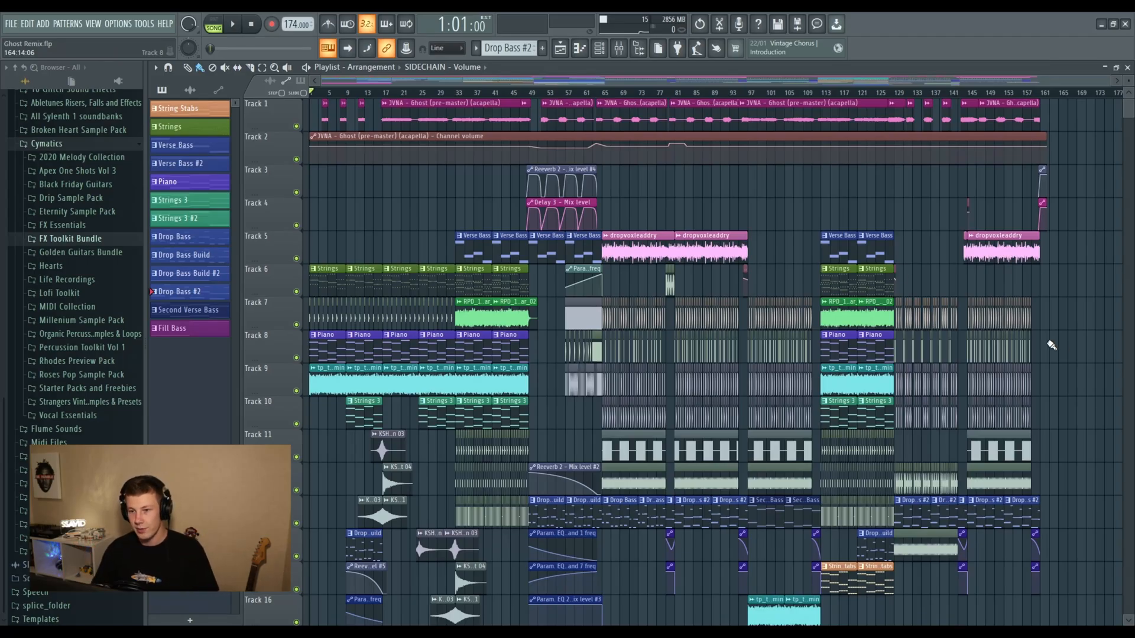
scroll(537, 96, "up", 5)
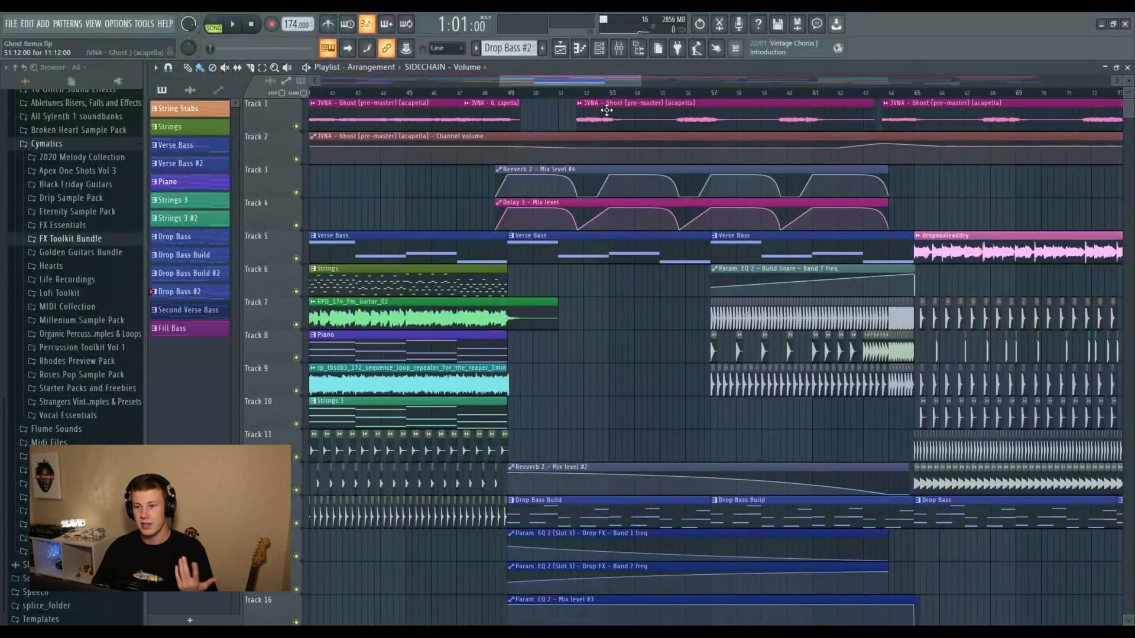
scroll(709, 179, "down", 5)
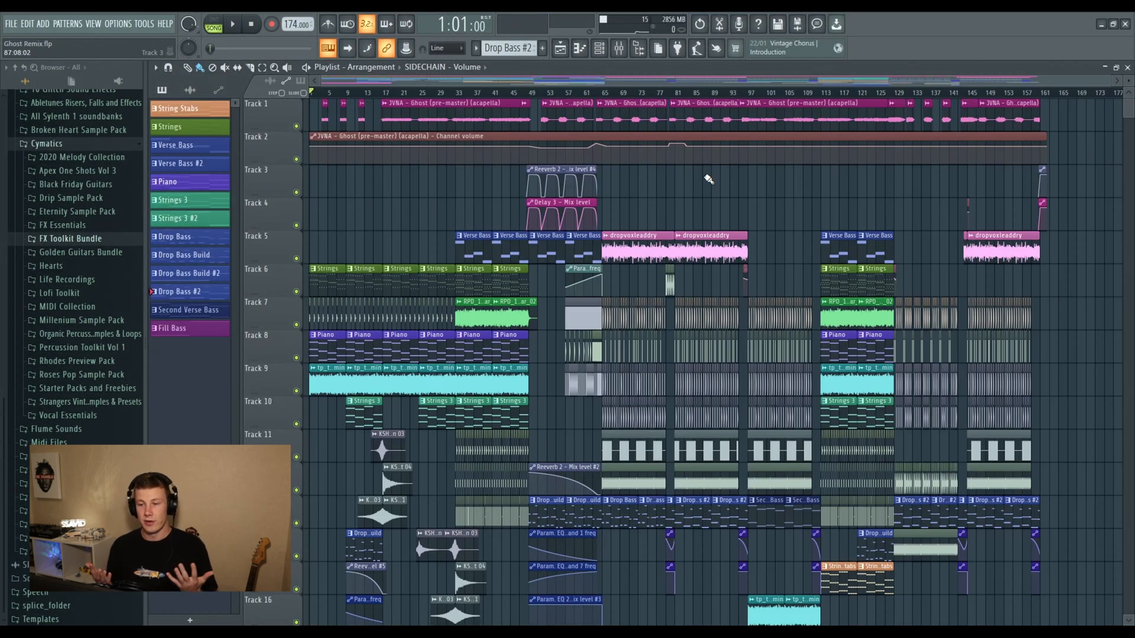
scroll(709, 179, "down", 6)
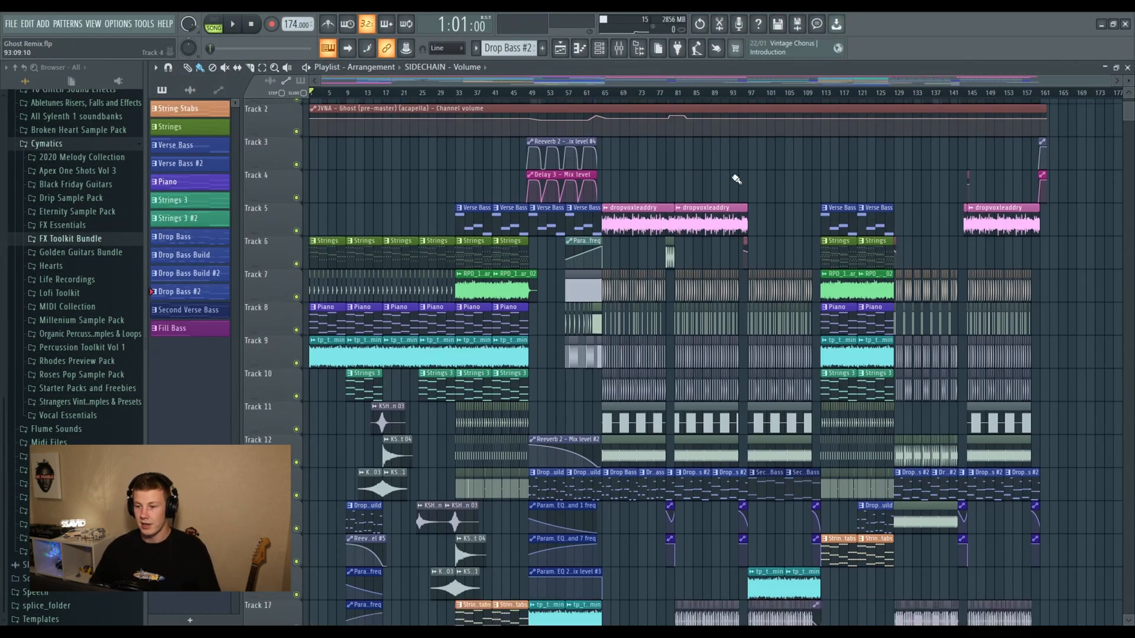
scroll(940, 278, "up", 6)
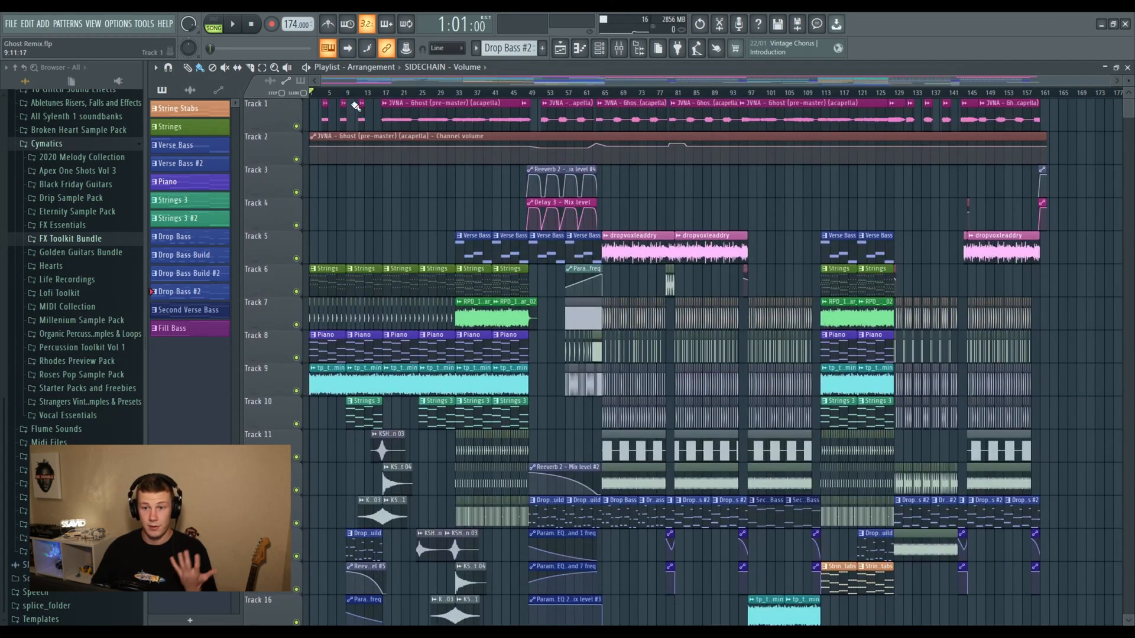
scroll(354, 106, "up", 5)
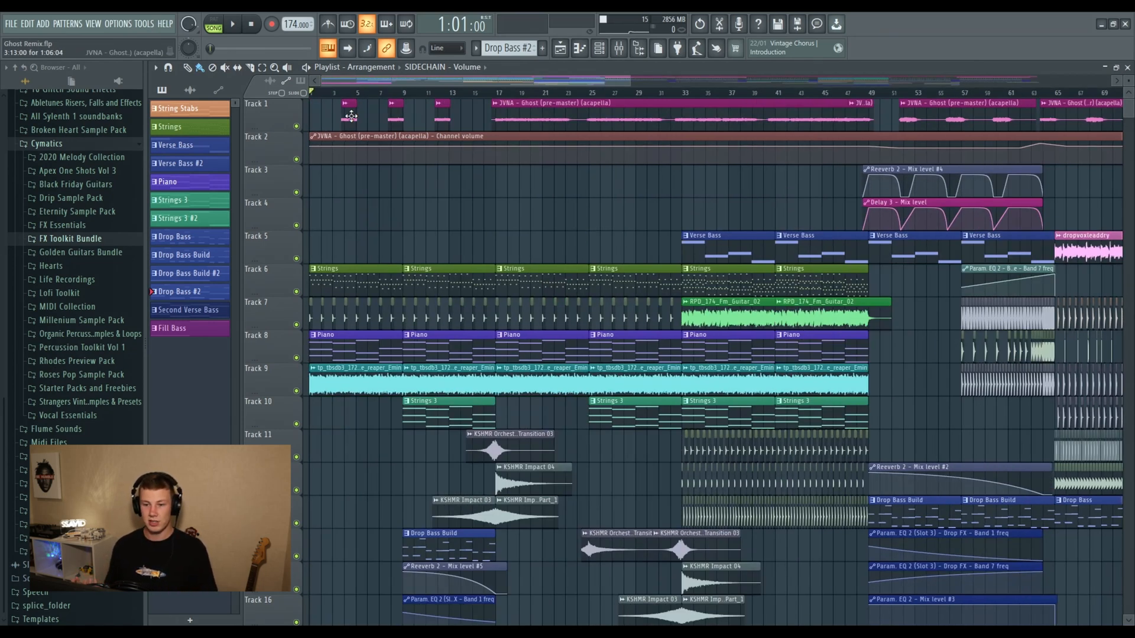
- Solo the Piano on Track 8 and play its chords in the intro, including around bar 7
key("space")
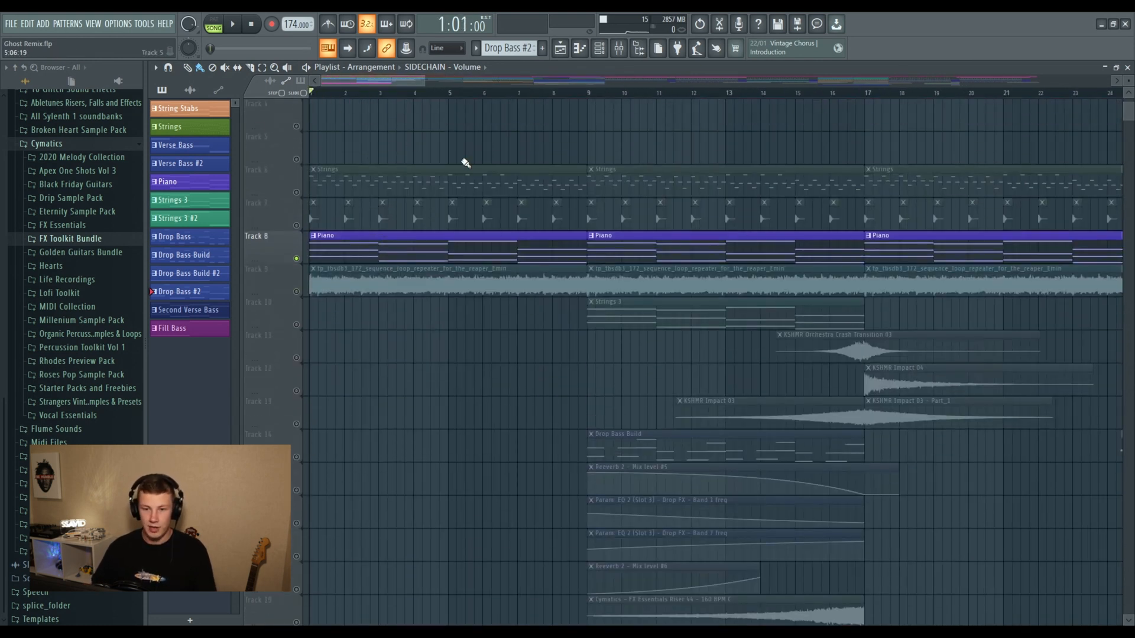
key("space")
scroll(467, 171, "up", 3)
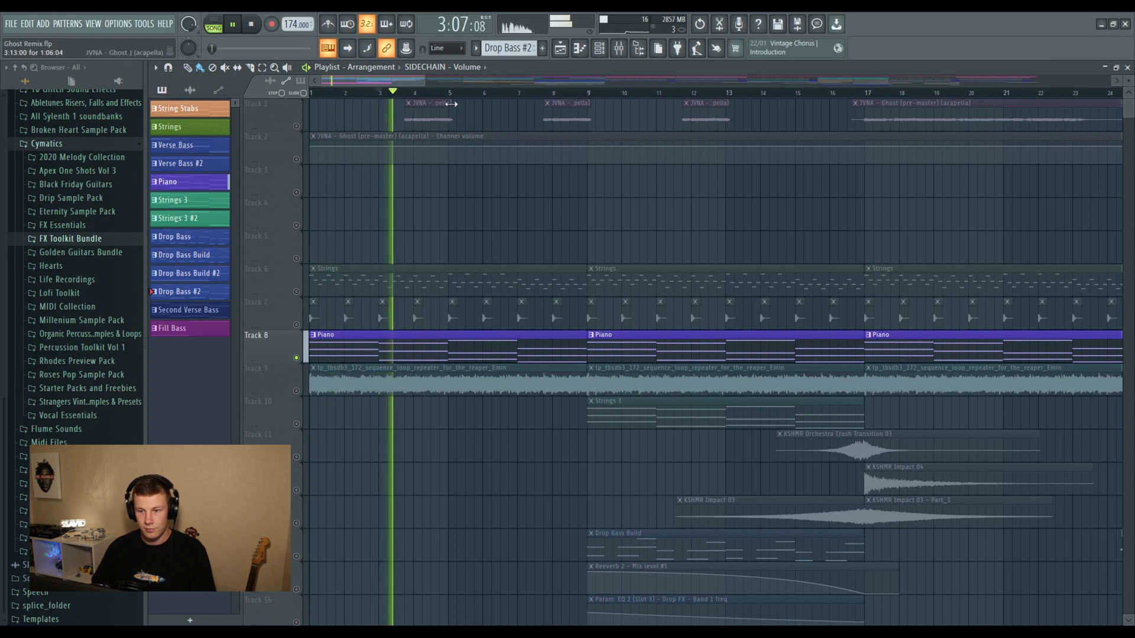
left_click(523, 95)
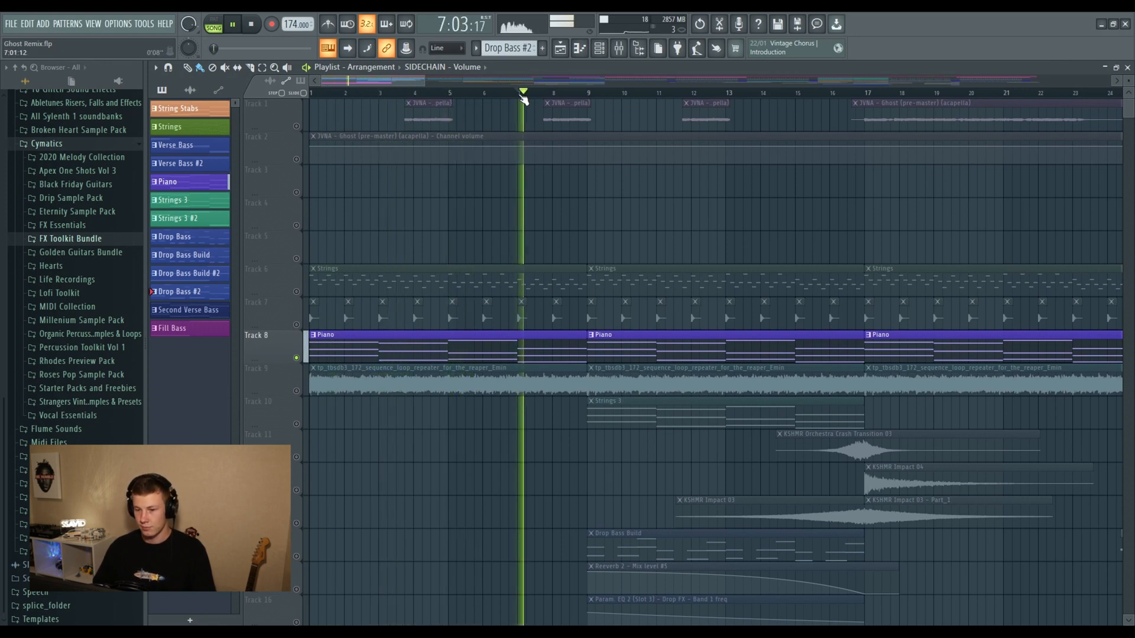
key("space")
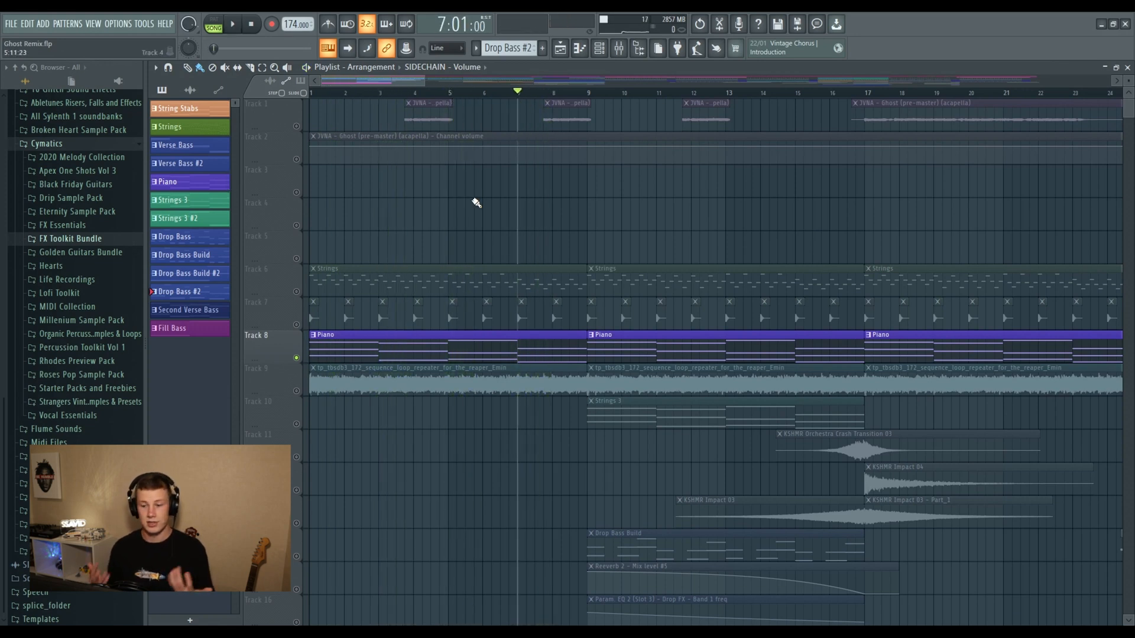
- Add the Strings on Track 6 and the hits on Track 7 to the soloed Piano and play from bar 1
left_click(298, 292)
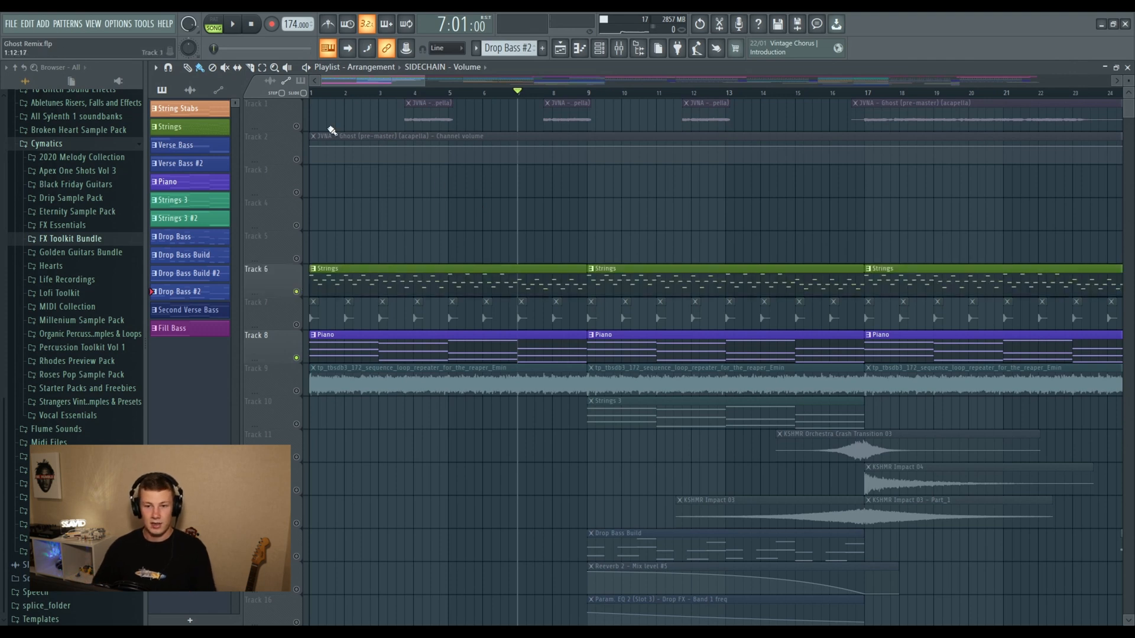
key("space")
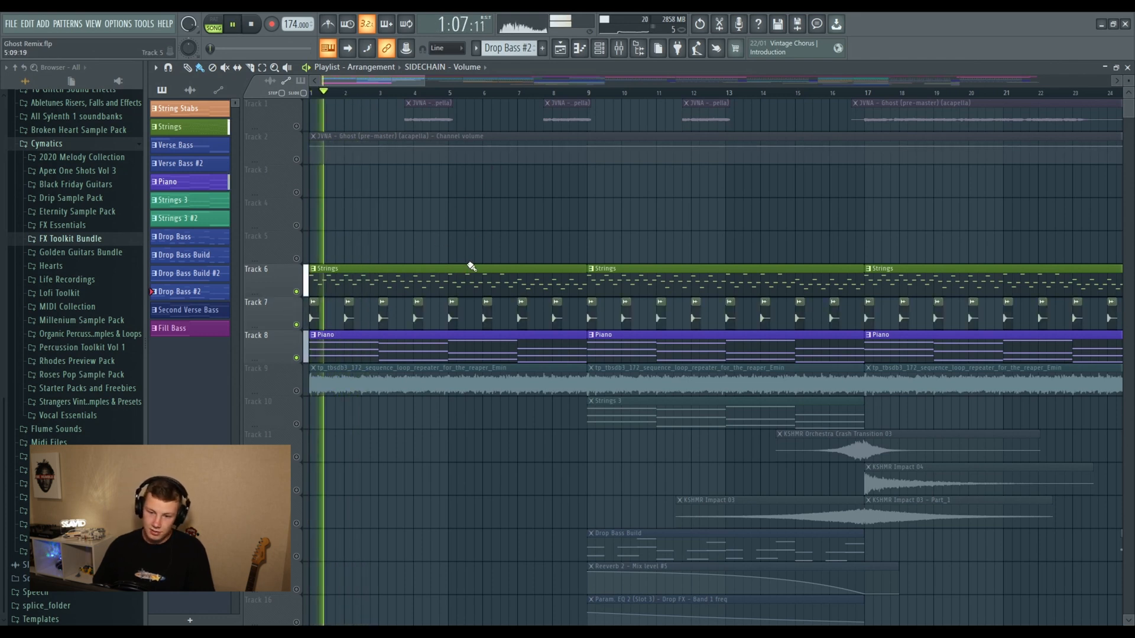
key("space")
- Enable the sequence loop on Track 9 and Strings 3 on Track 10, then play the layered intro
left_click(296, 390)
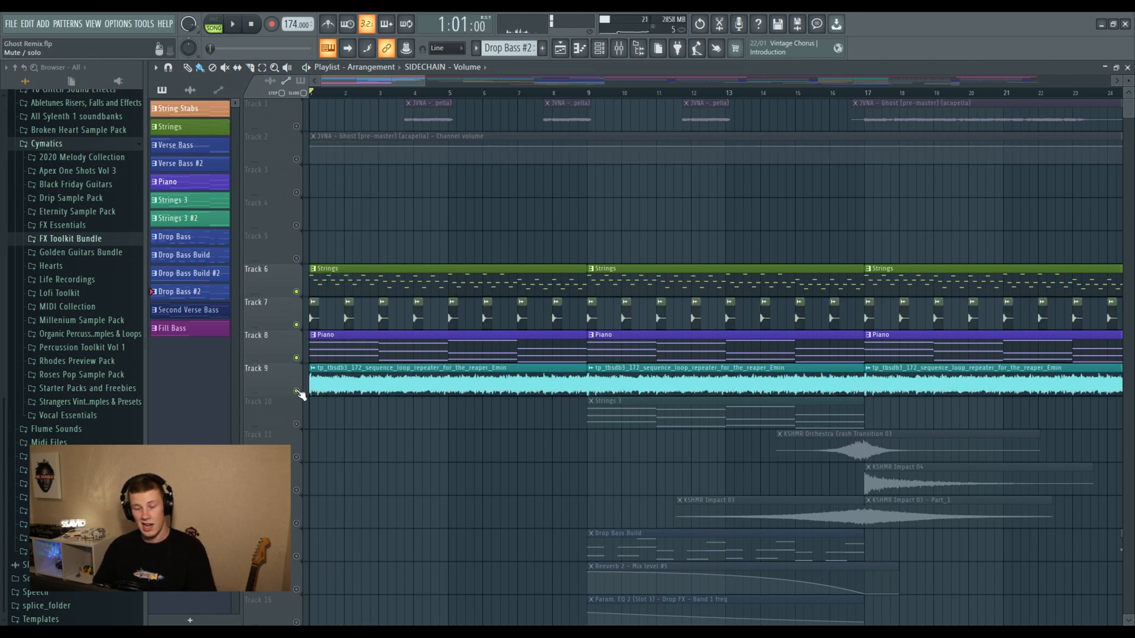
key("space")
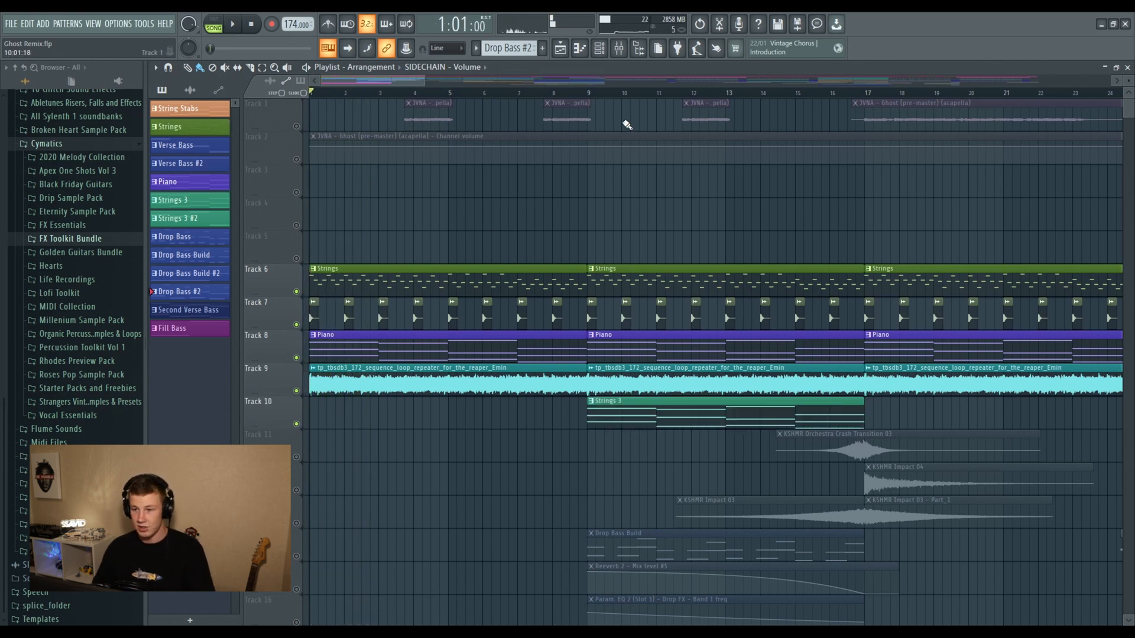
key("space")
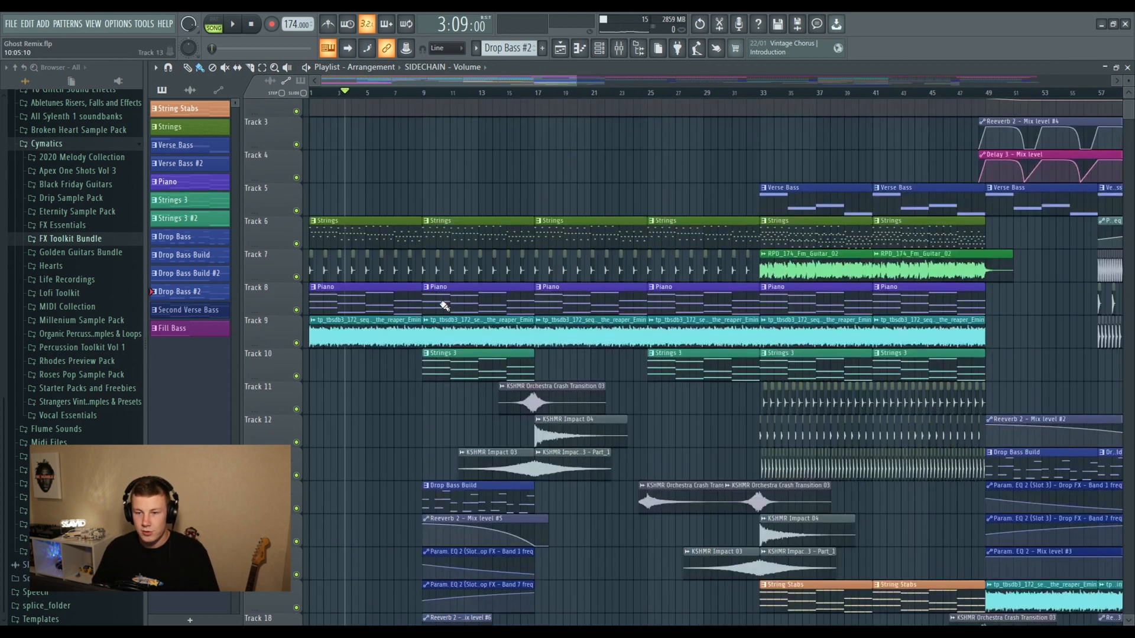
- Review the intro's layers from the Track 1 vocal chops down to the effects and automation around Track 20
scroll(440, 301, "up", 2)
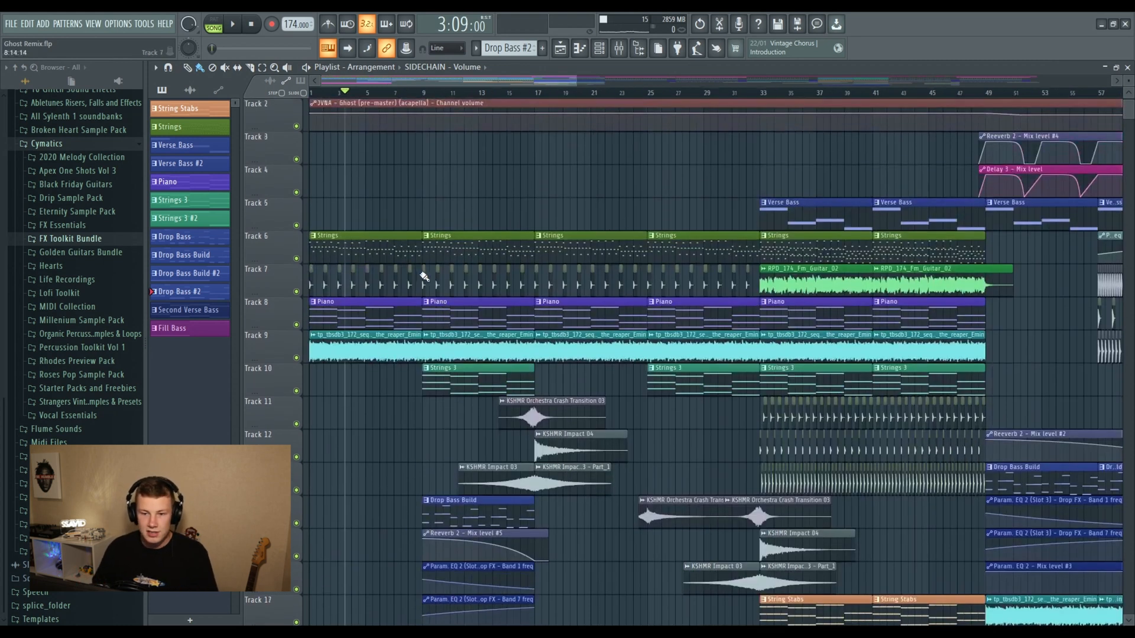
scroll(407, 236, "down", 4)
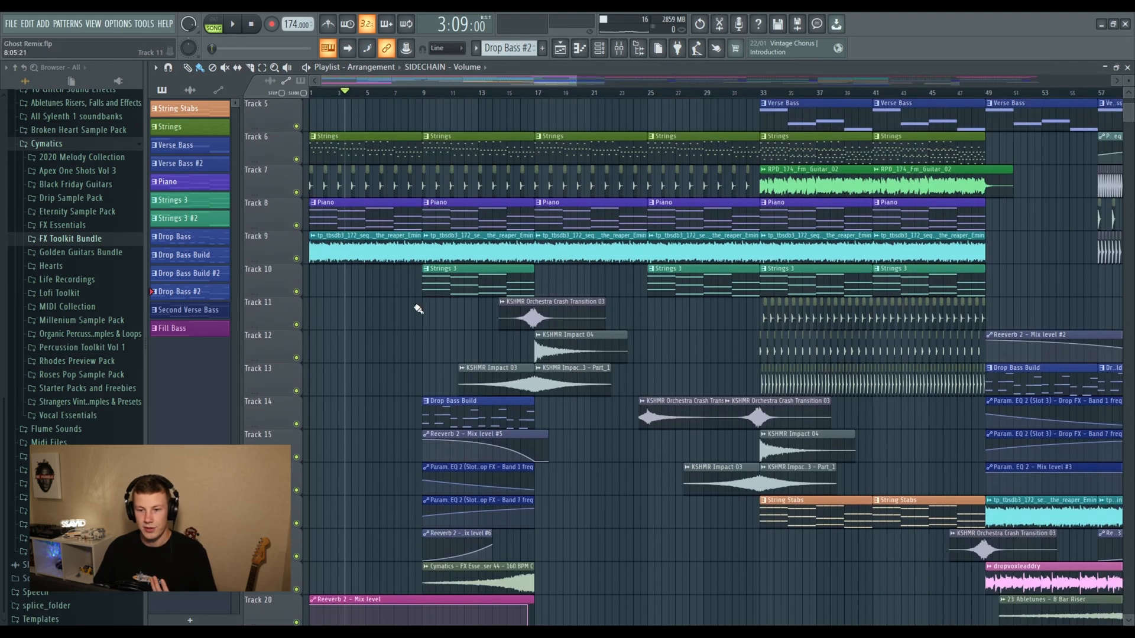
scroll(415, 195, "up", 4)
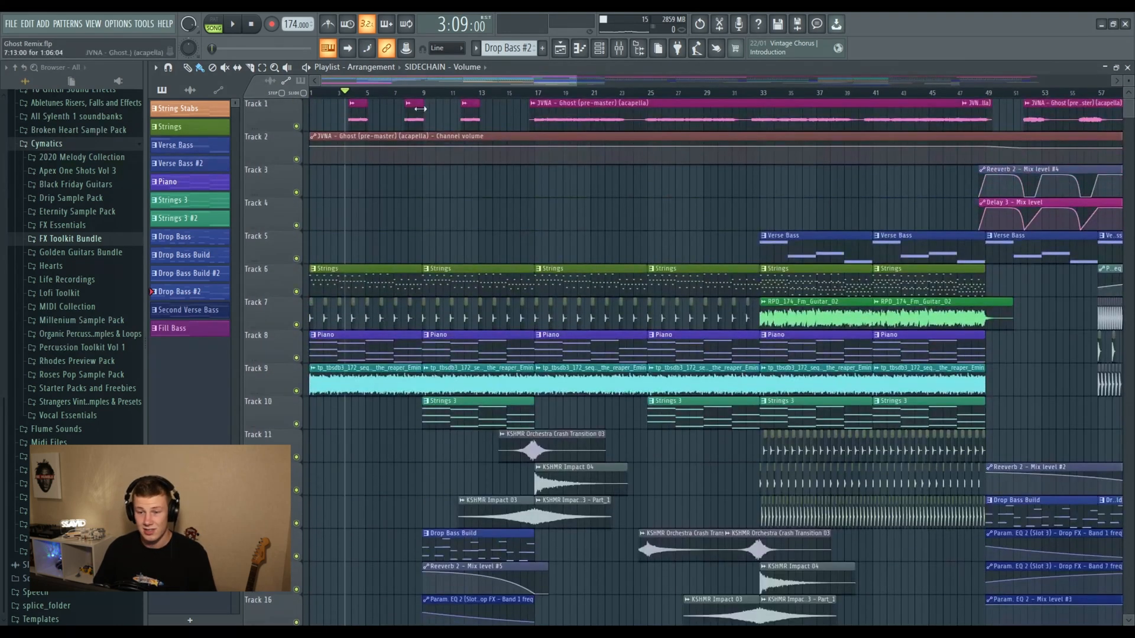
- Examine the verse layers between about bars 17 and 49, from the acapella on Track 1 down to the String Stabs on Track 17
scroll(599, 282, "down", 4)
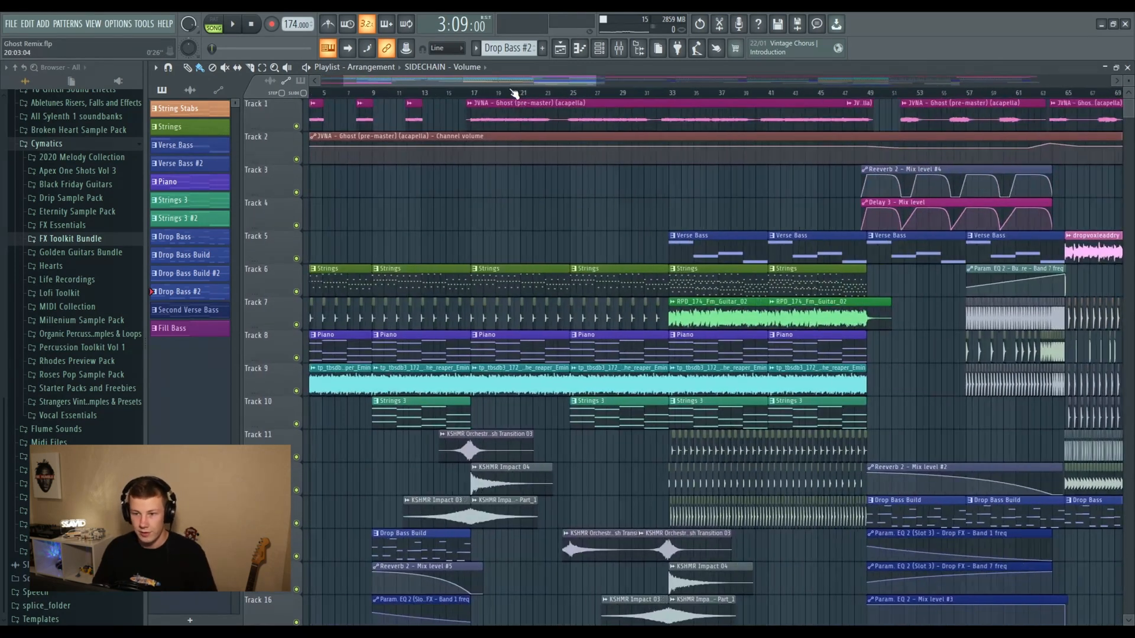
scroll(514, 93, "up", 2)
scroll(633, 251, "down", 6)
scroll(660, 307, "up", 6)
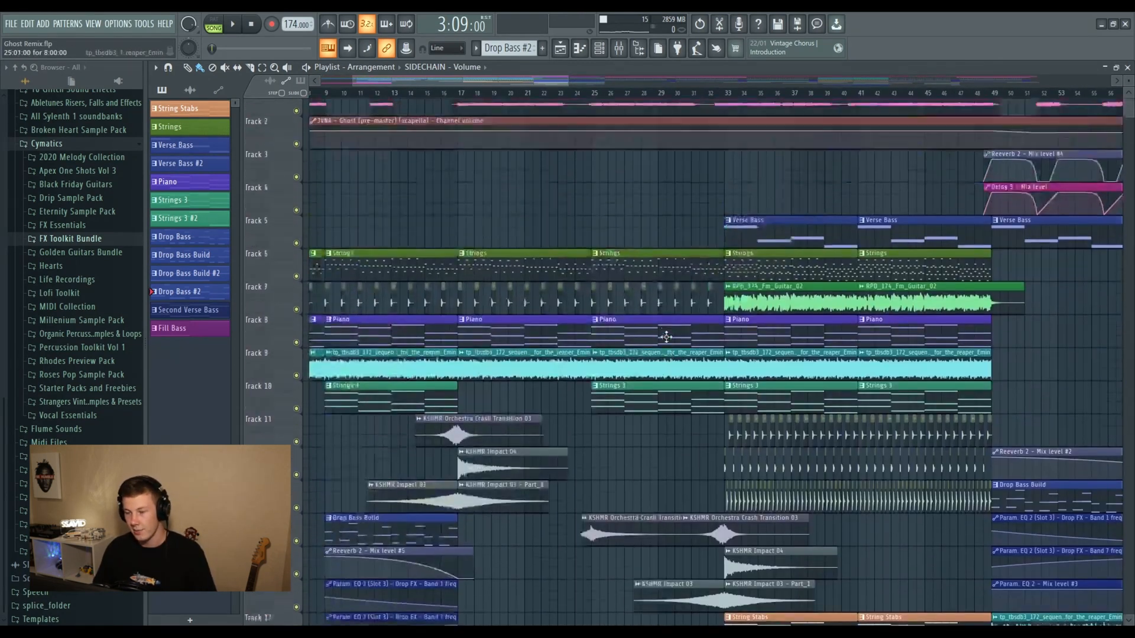
left_click_drag(536, 81, 627, 82)
scroll(499, 295, "down", 3)
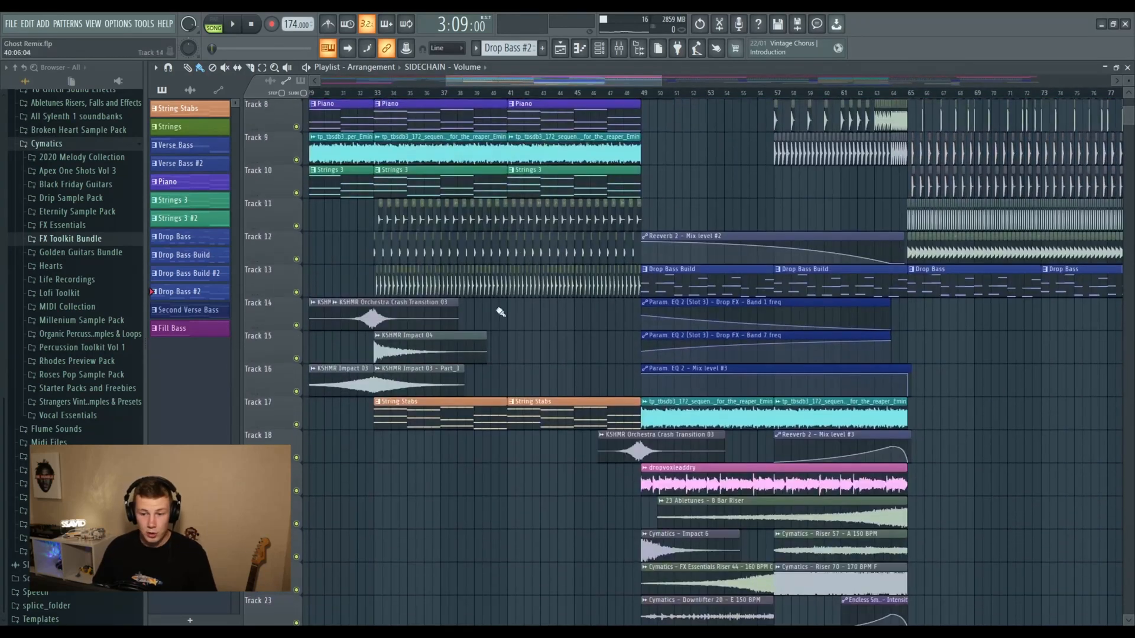
- Examine the build-up between bars 49 and 65, including the snare and clap rolls, Drop Bass Build, filter automation and risers down to Track 25
scroll(562, 295, "up", 2)
scroll(632, 288, "right", 4)
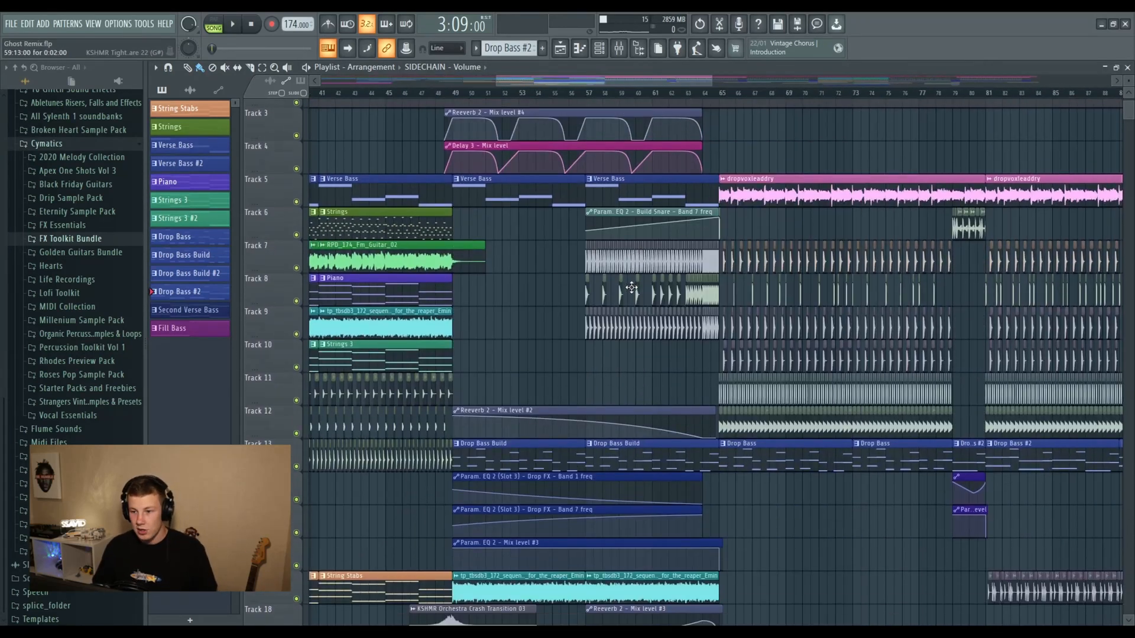
scroll(632, 288, "down", 1)
scroll(631, 288, "up", 3)
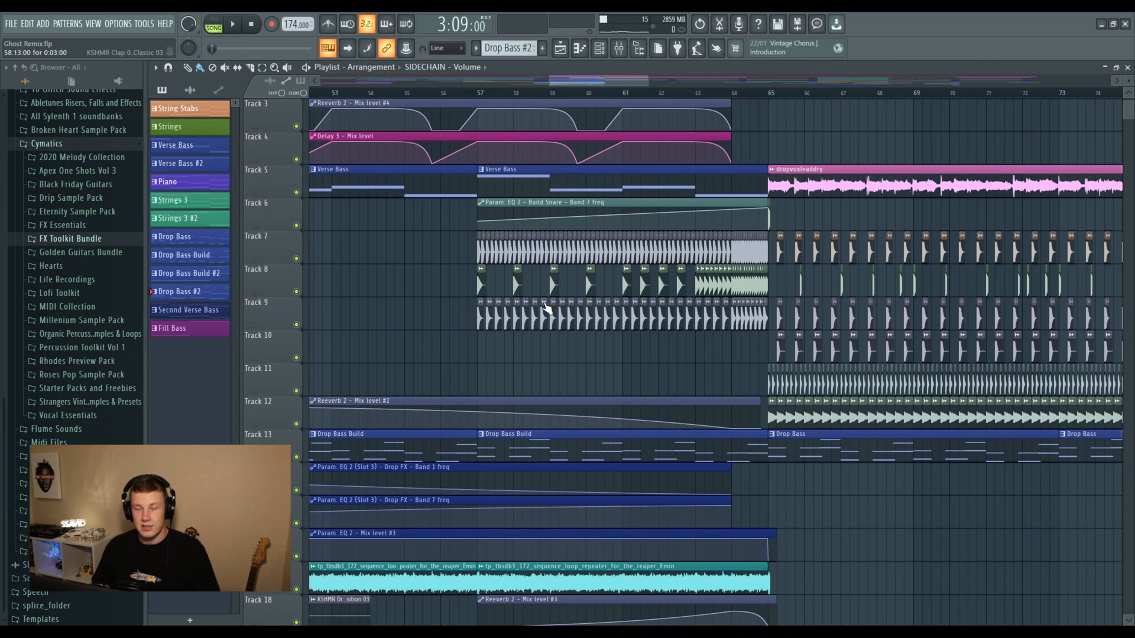
scroll(639, 310, "down", 4)
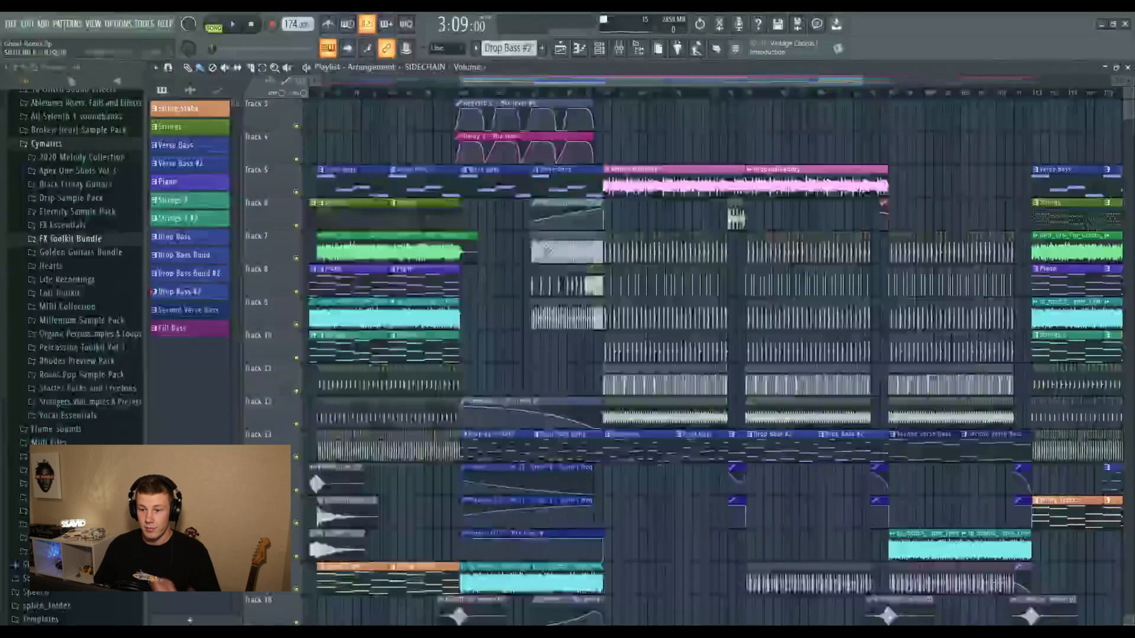
scroll(550, 257, "down", 3)
scroll(549, 257, "down", 4)
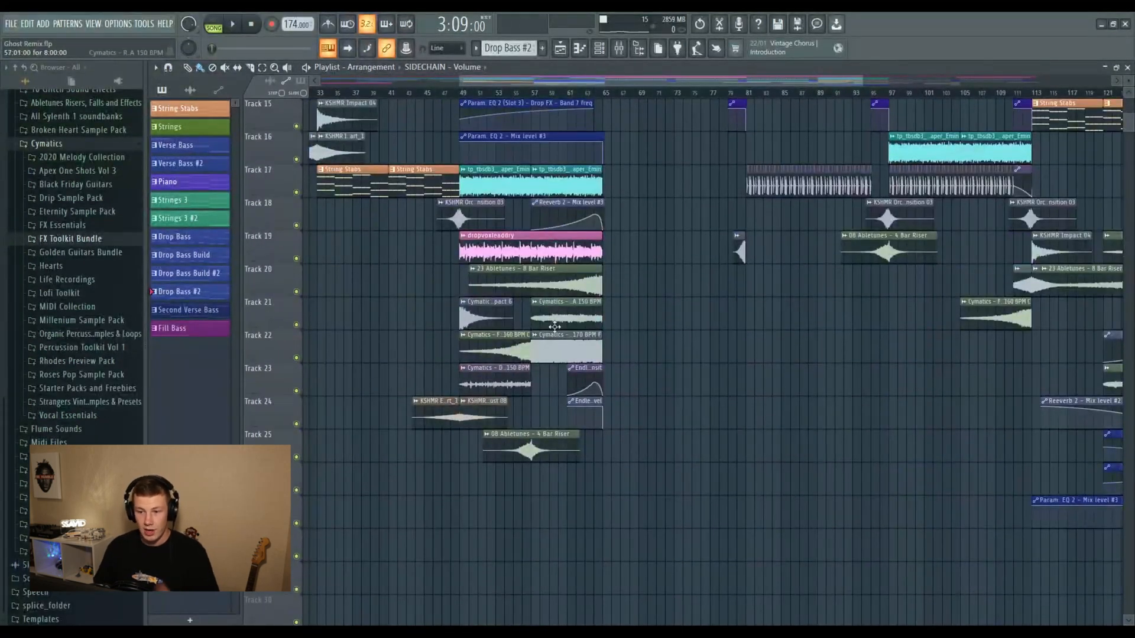
scroll(570, 354, "up", 4)
scroll(570, 355, "up", 4)
- Place the playhead at bar 72 in the first drop and review the drop's layers against the rest of the arrangement
left_click_drag(638, 92, 666, 93)
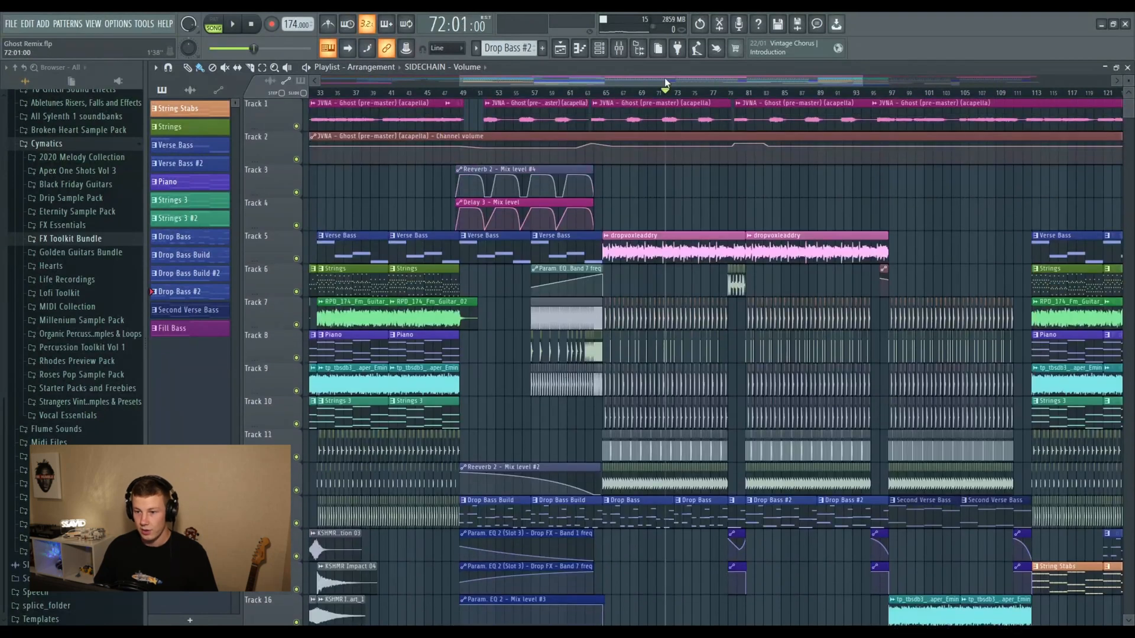
scroll(697, 220, "down", 3)
scroll(697, 220, "up", 4)
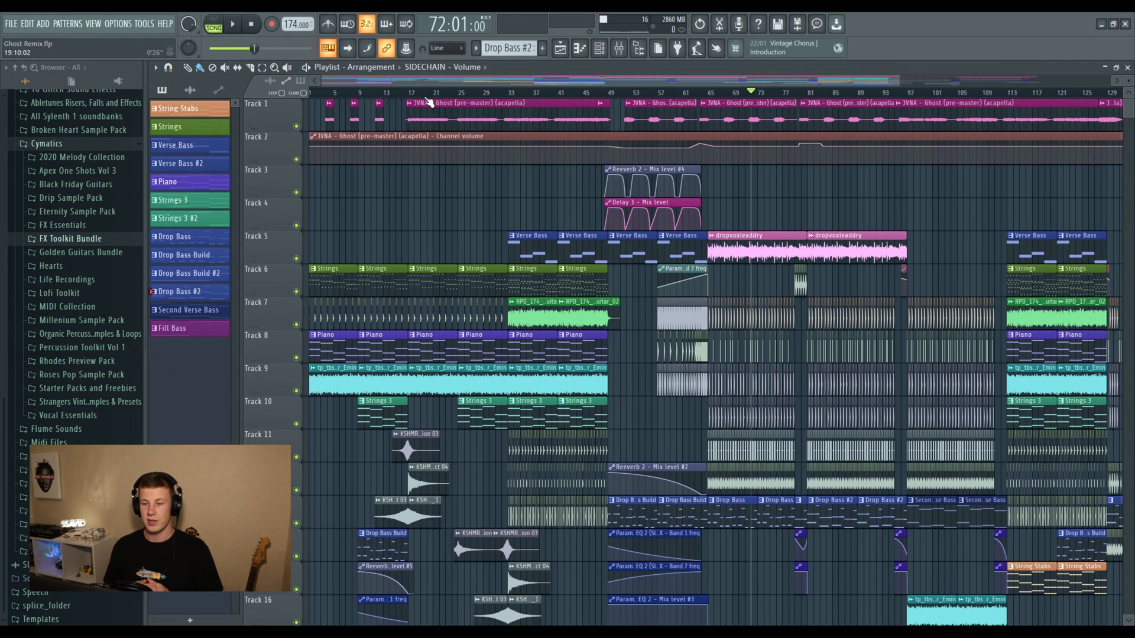
scroll(446, 95, "up", 2)
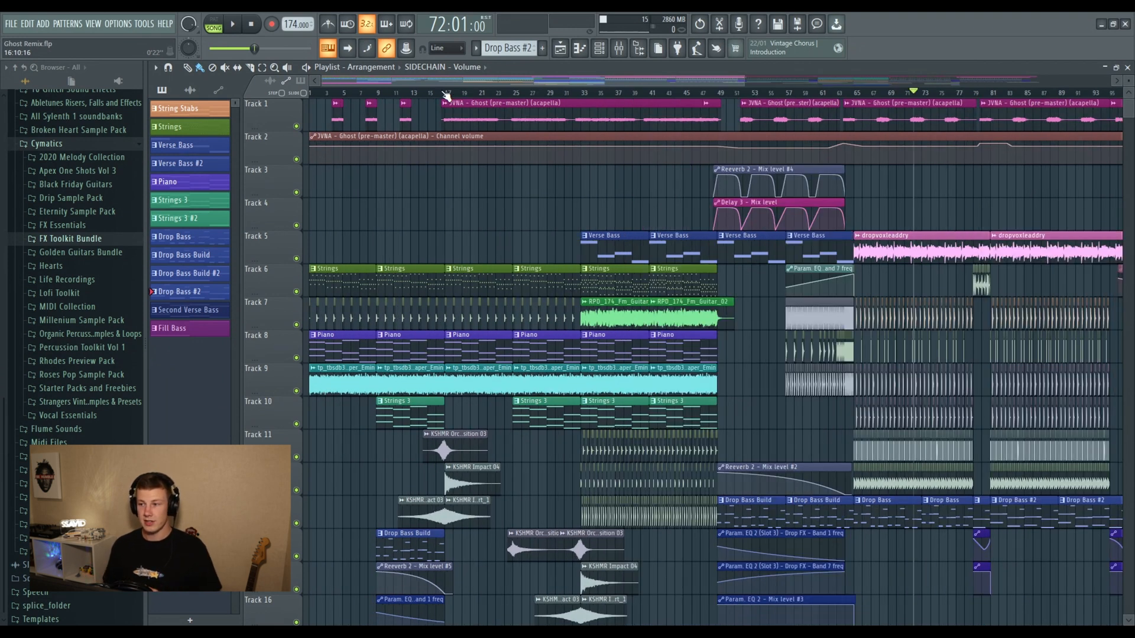